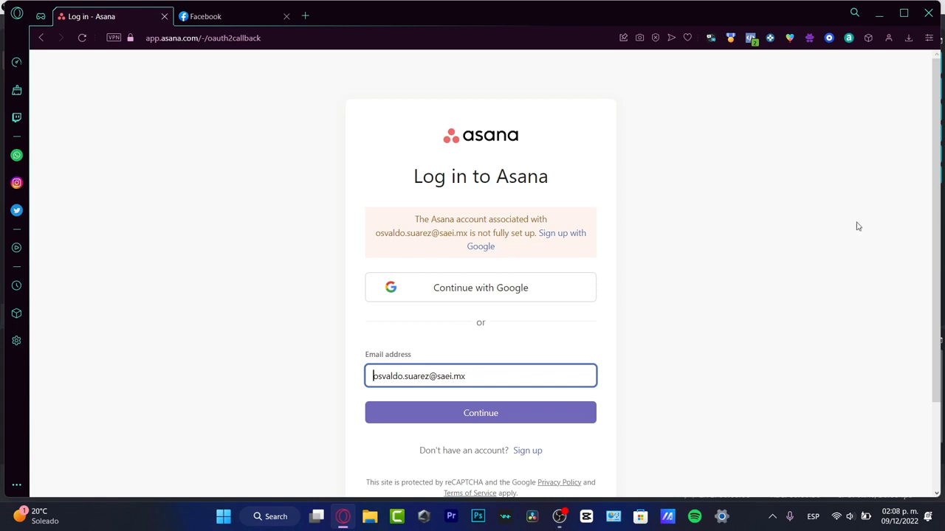
- Open the sign-up form for a new Asana account and submit it with the work e-mail address
{"action": "left_click", "coordinate": [537, 454]}
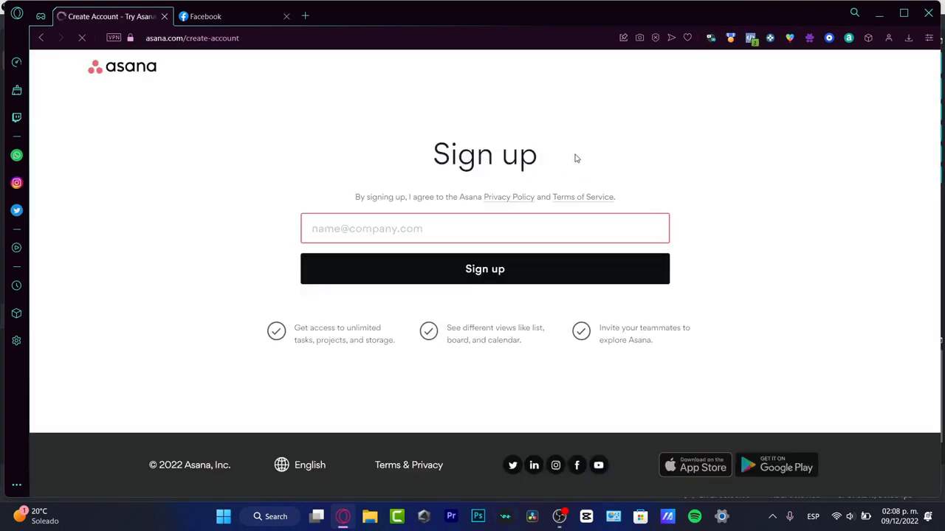
{"action": "left_click", "coordinate": [543, 237]}
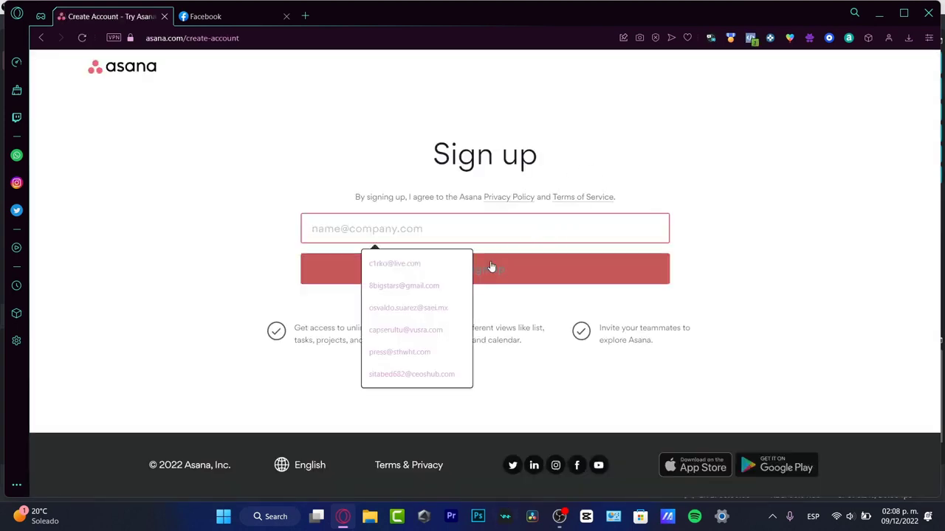
{"action": "left_click", "coordinate": [440, 307]}
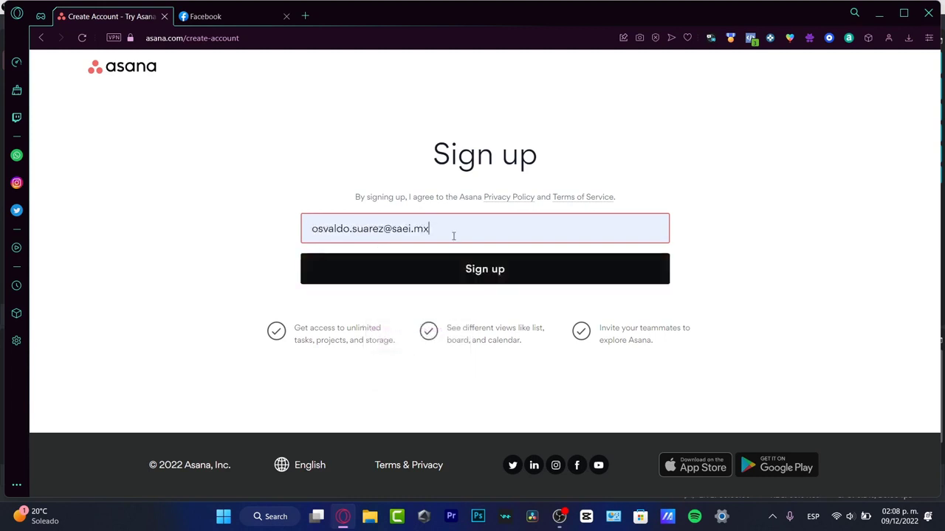
{"action": "left_click", "coordinate": [460, 268]}
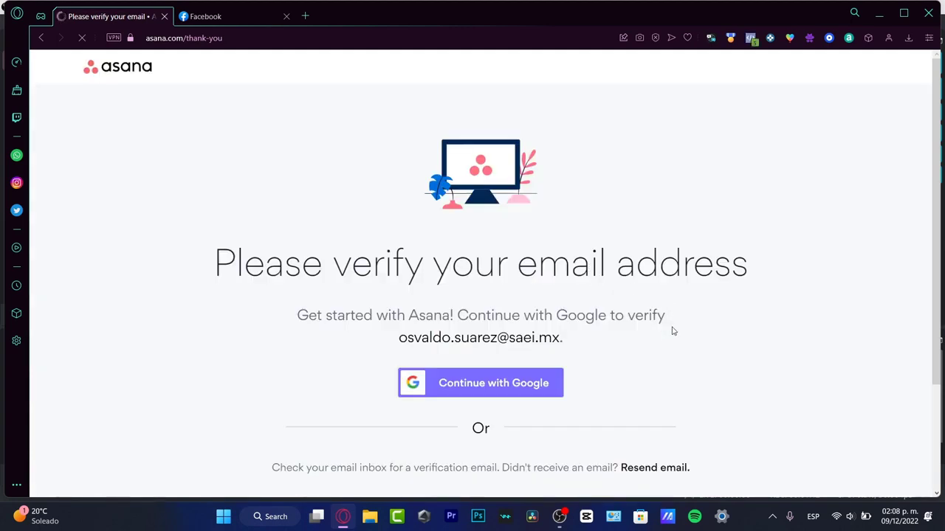
- Verify the e-mail address by continuing with Google and choosing the matching Google account
{"action": "scroll", "coordinate": [628, 301], "scroll_direction": "down", "scroll_amount": 1}
{"action": "scroll", "coordinate": [628, 302], "scroll_direction": "down", "scroll_amount": 2}
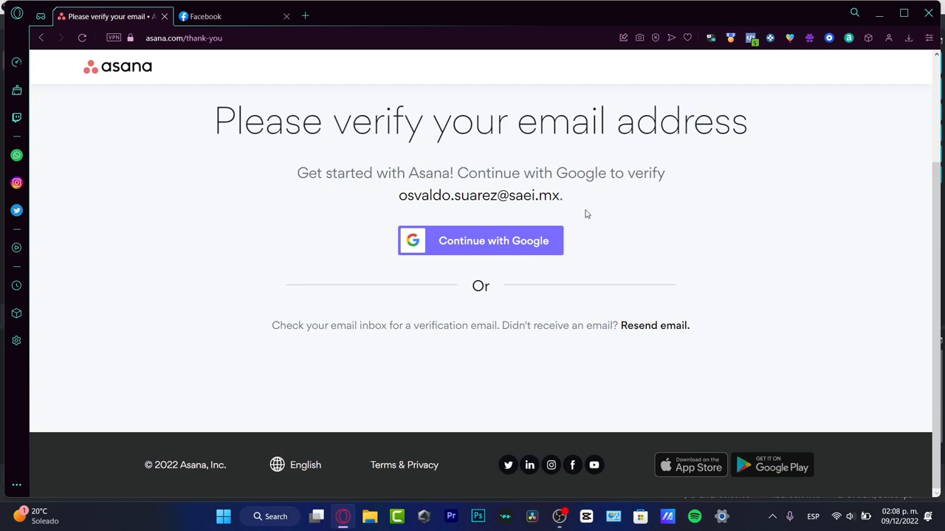
{"action": "left_click", "coordinate": [513, 243]}
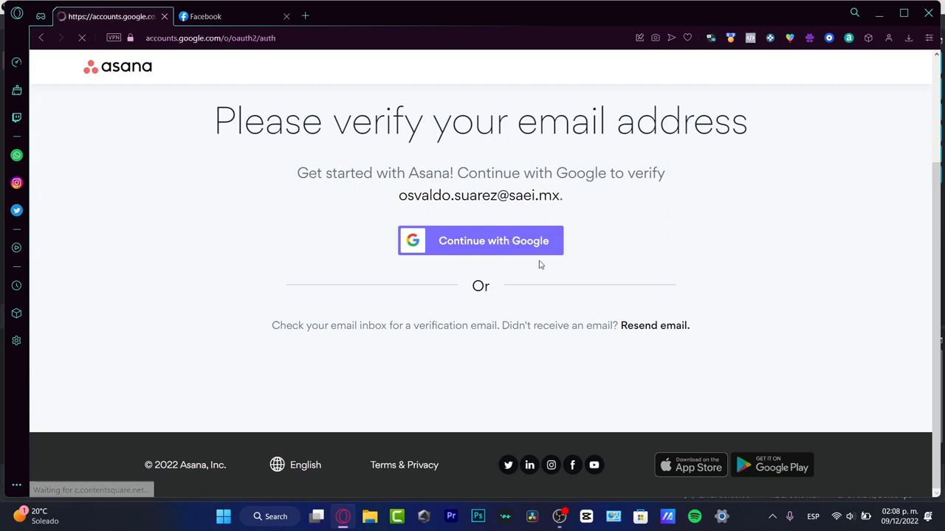
{"action": "left_click", "coordinate": [483, 229]}
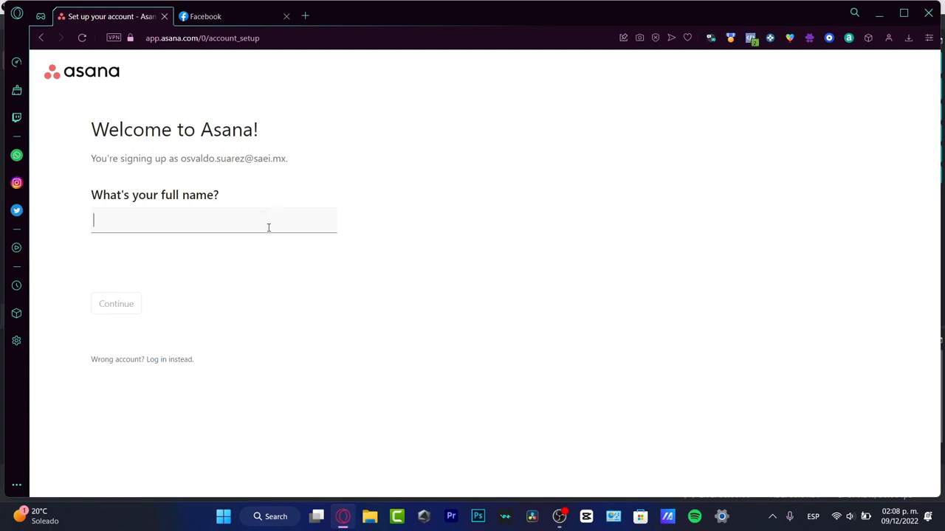
- Enter the account holder's full name on the welcome page and continue
{"action": "type", "text": "Steb"}
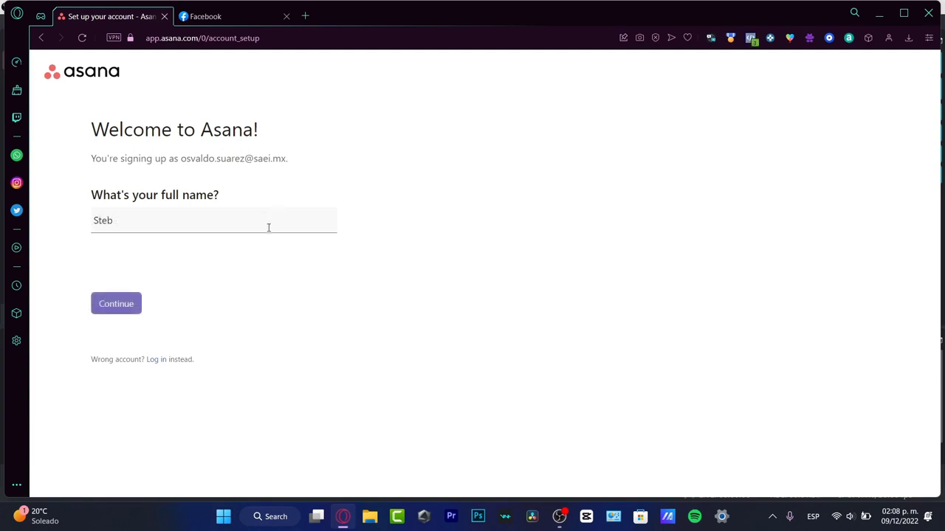
{"action": "key", "text": "BackSpace"}
{"action": "type", "text": "ve "}
{"action": "type", "text": "Jobs"}
{"action": "key", "text": "Return"}
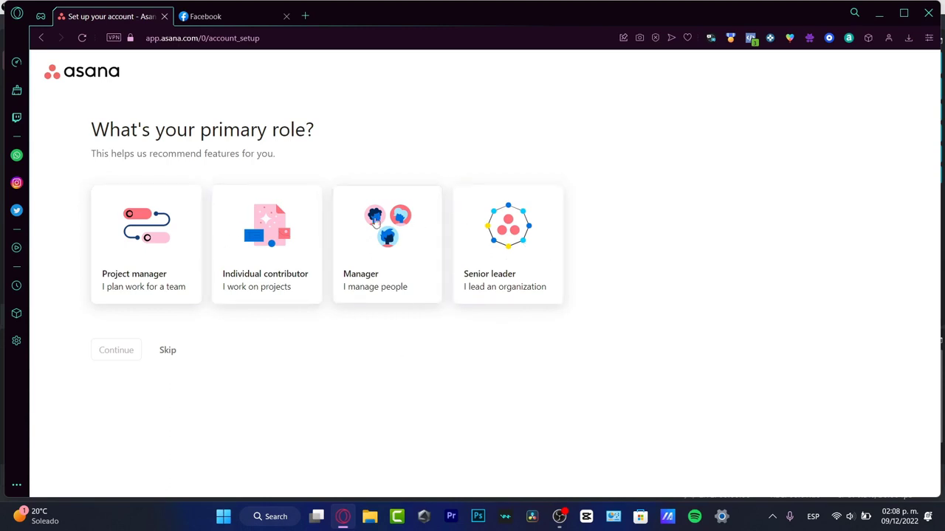
- Answer the onboarding questions with Project manager, "My teammates are already using Asana" and "I'm not sure yet" for the main objective
{"action": "left_click", "coordinate": [152, 293]}
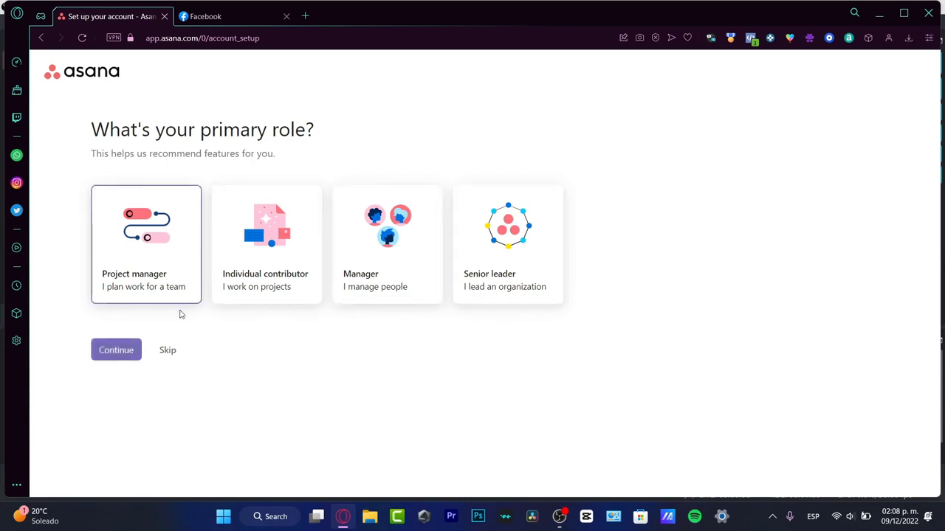
{"action": "left_click", "coordinate": [133, 352]}
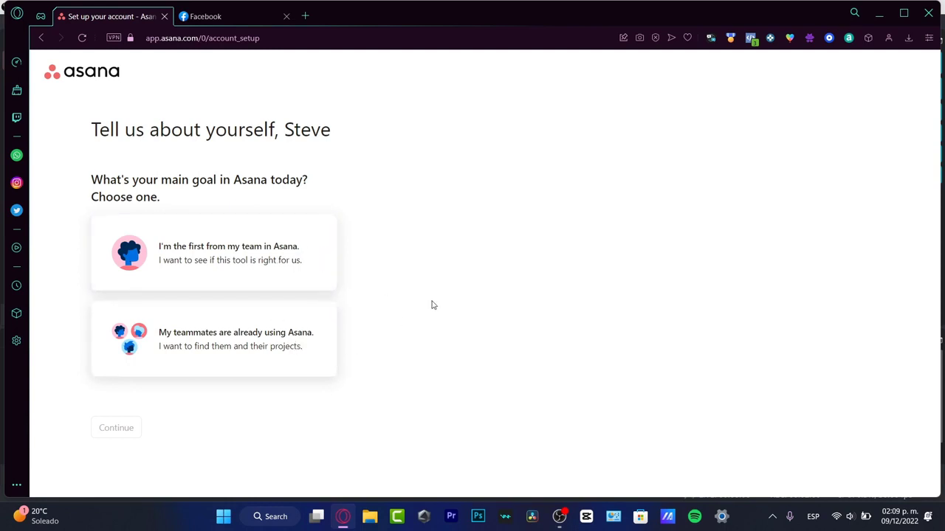
{"action": "left_click", "coordinate": [206, 348]}
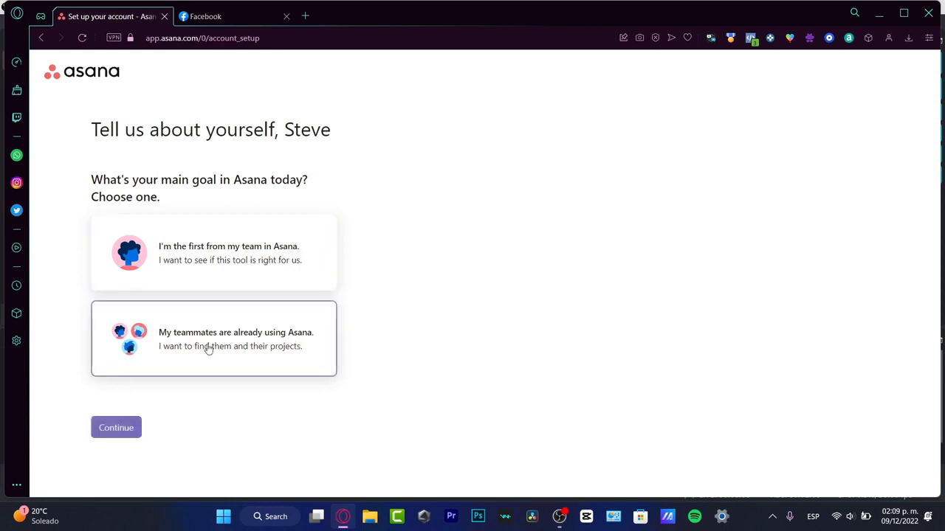
{"action": "left_click", "coordinate": [107, 428]}
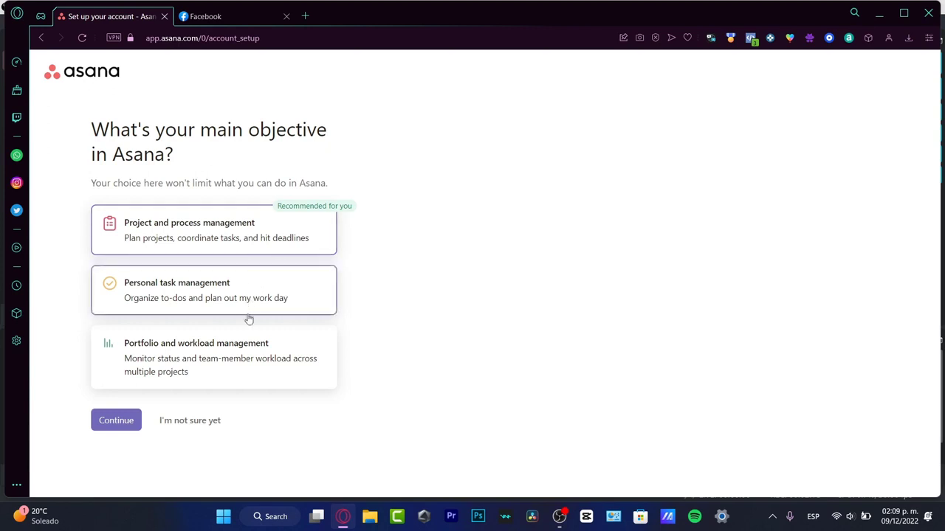
{"action": "left_click", "coordinate": [187, 428]}
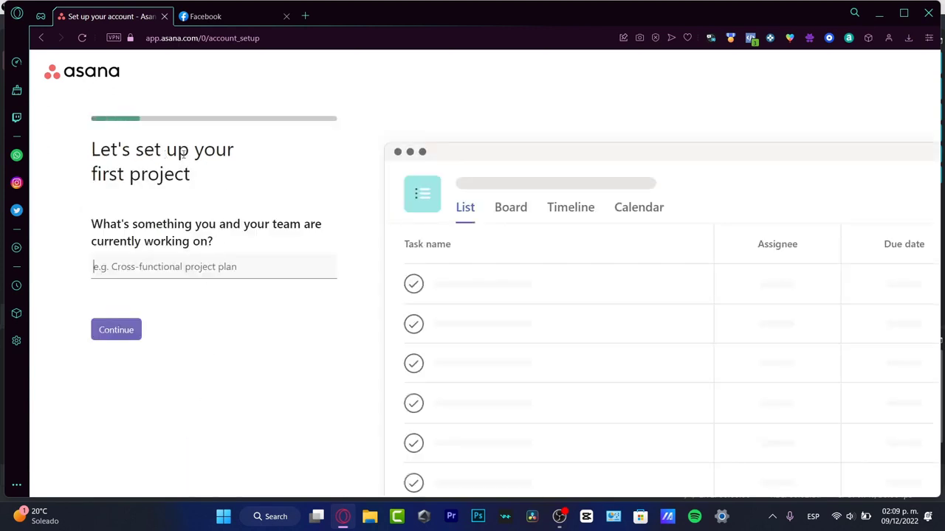
- Name the first project "Youtube Project" and continue to its tasks
{"action": "left_click_drag", "start_coordinate": [178, 150], "coordinate": [217, 184]}
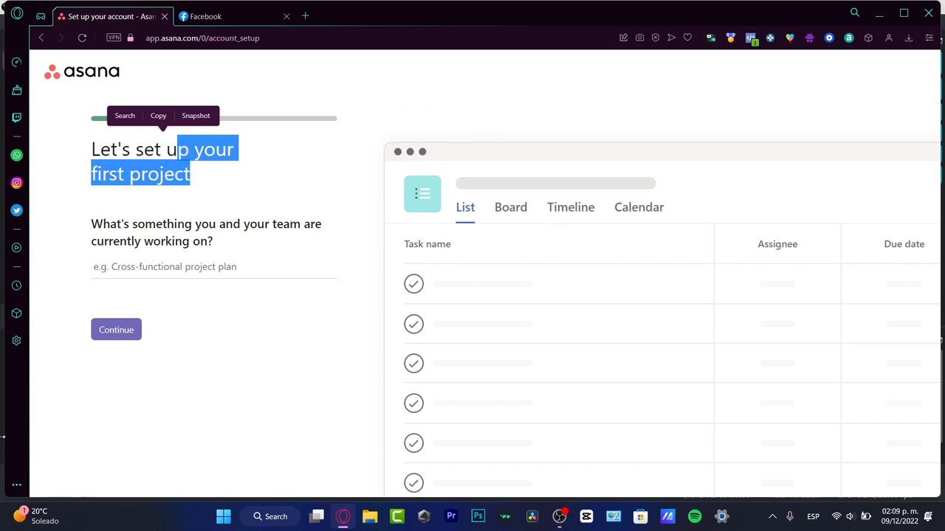
{"action": "left_click", "coordinate": [210, 273]}
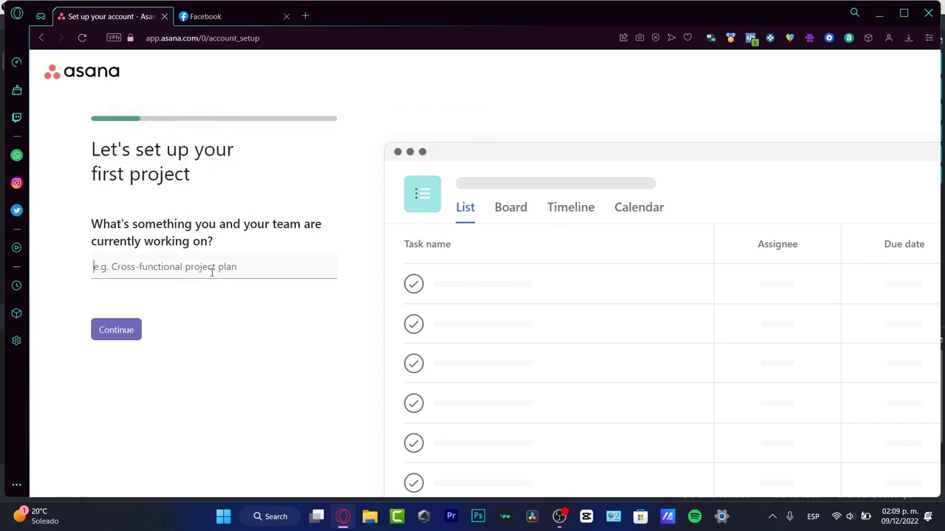
{"action": "type", "text": "Youtube Pro"}
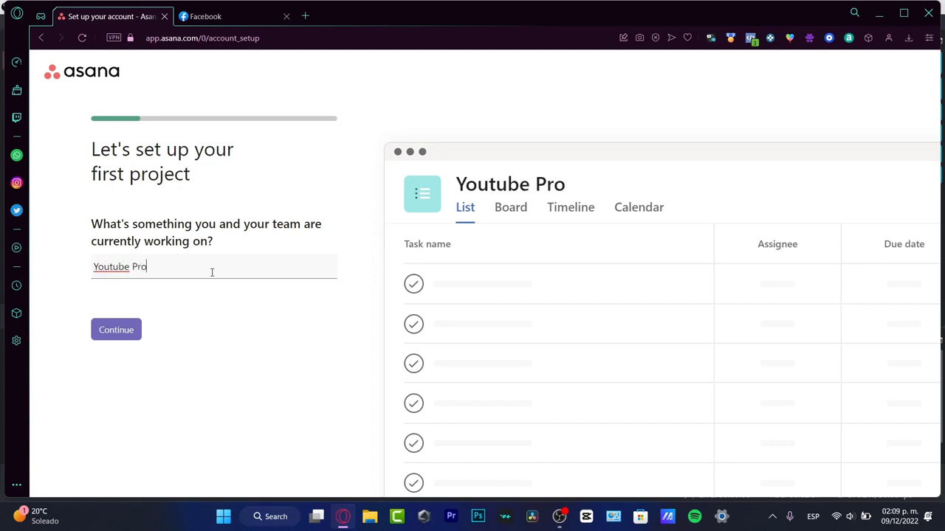
{"action": "type", "text": "ject"}
{"action": "left_click", "coordinate": [121, 338]}
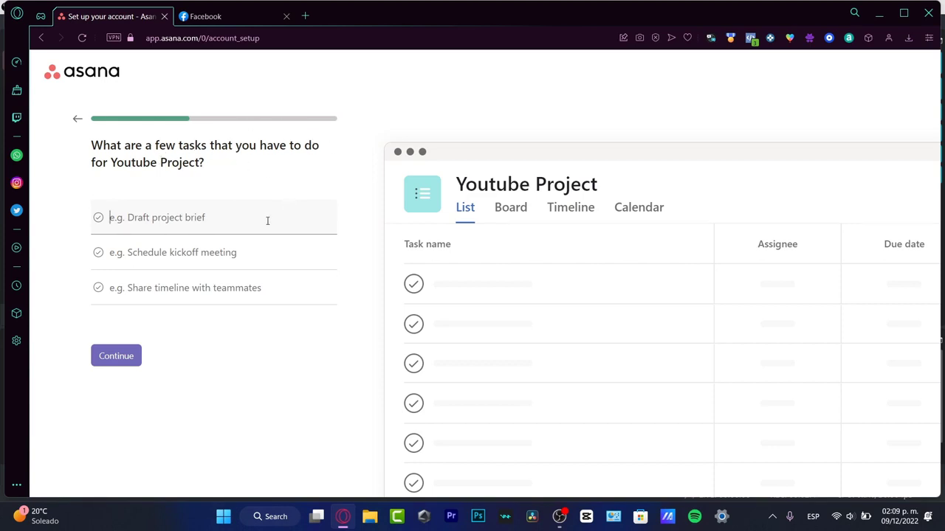
- Enter "Live Stream for December" as the project's first task
{"action": "type", "text": "Live Streami"}
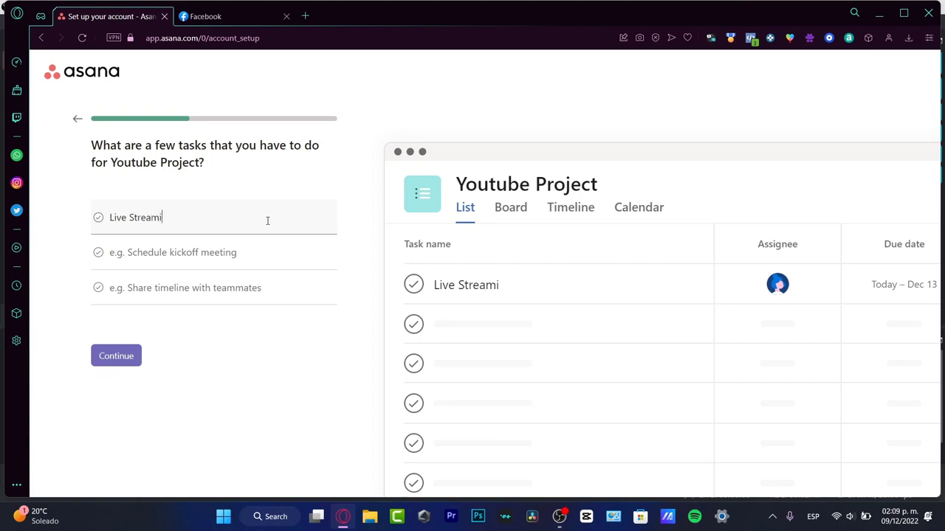
{"action": "key", "text": "BackSpace"}
{"action": "key", "text": "BackSpace"}
{"action": "type", "text": "am for December"}
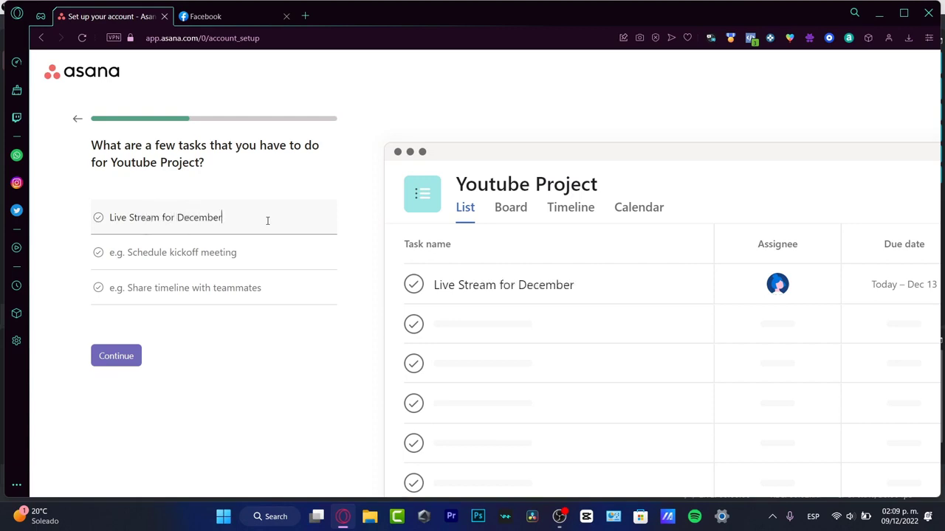
- Add "Schedule Post for Instagram" as the project's second task
{"action": "left_click", "coordinate": [296, 256]}
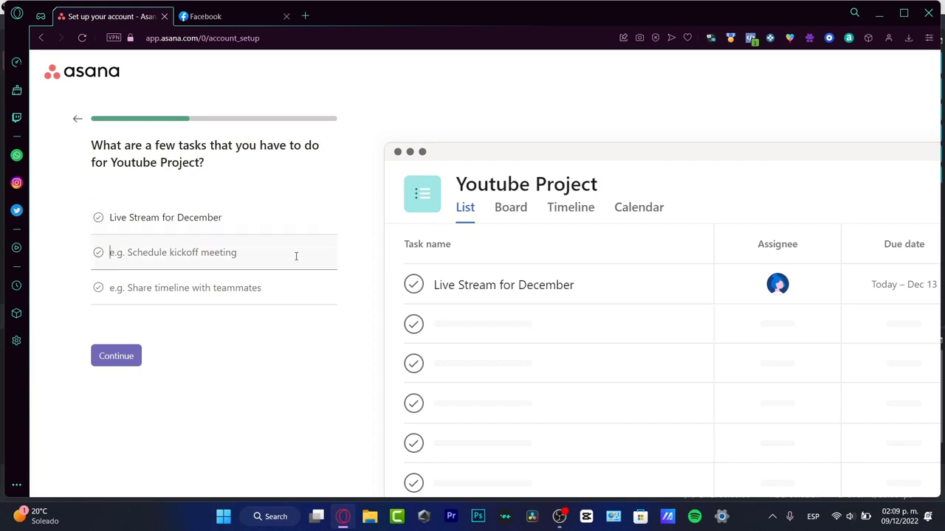
{"action": "type", "text": "Schedule "}
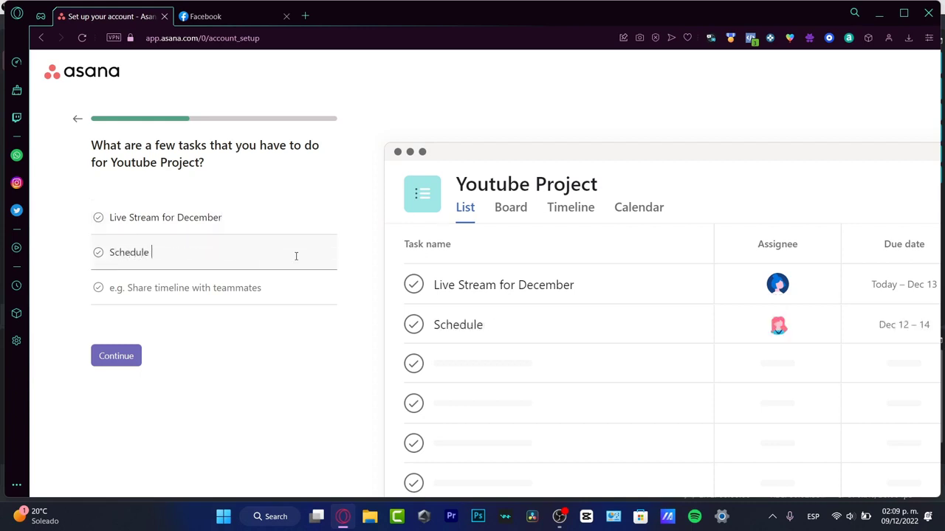
{"action": "type", "text": "Post for Instagram"}
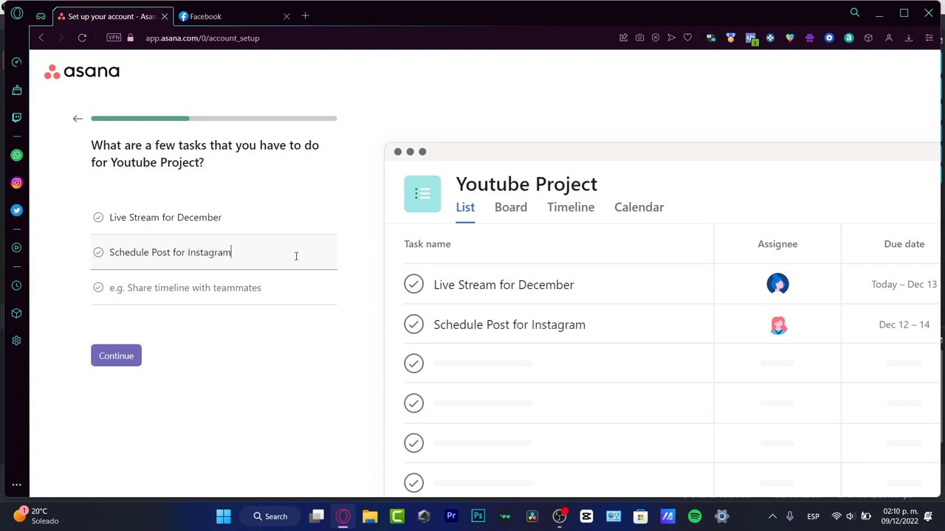
{"action": "key", "text": "Return"}
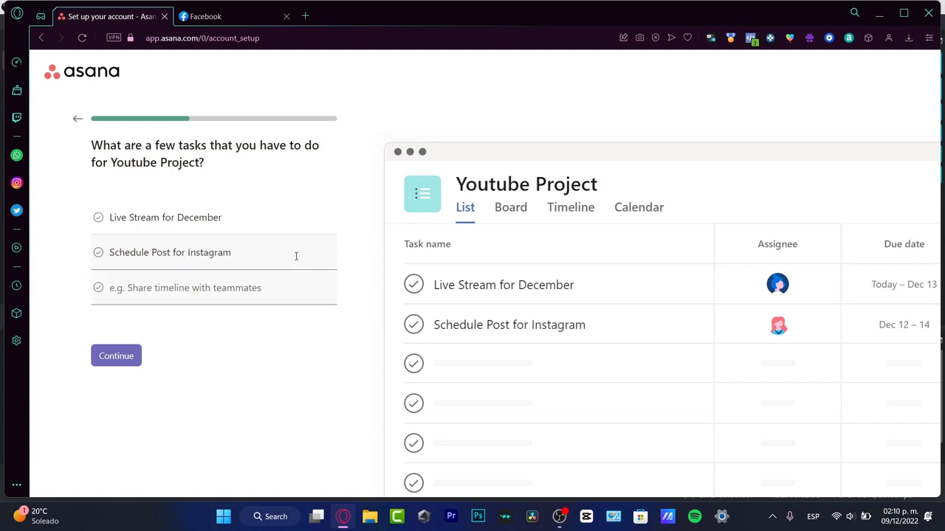
- Add "Create a giveaway on Facebook" as the third task and continue to the sections
{"action": "type", "text": "Create a "}
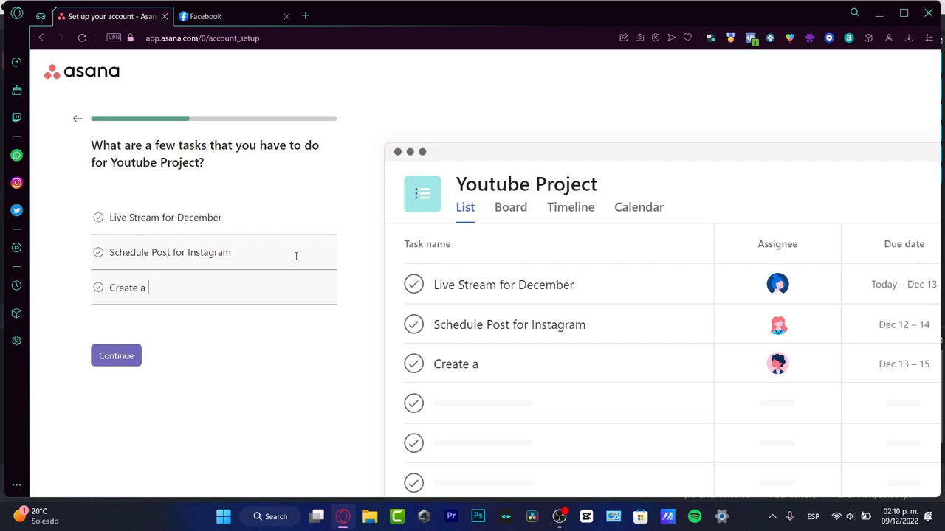
{"action": "type", "text": "giveaway on "}
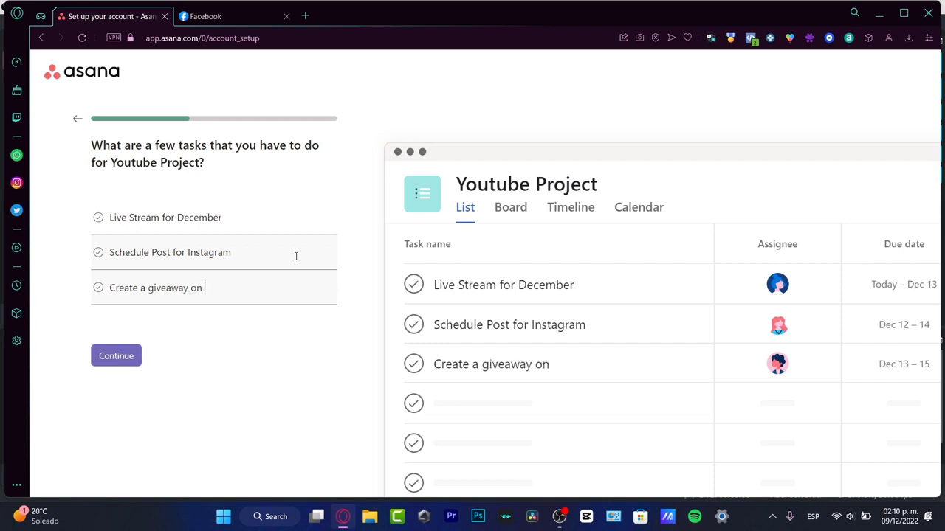
{"action": "type", "text": "Facebook"}
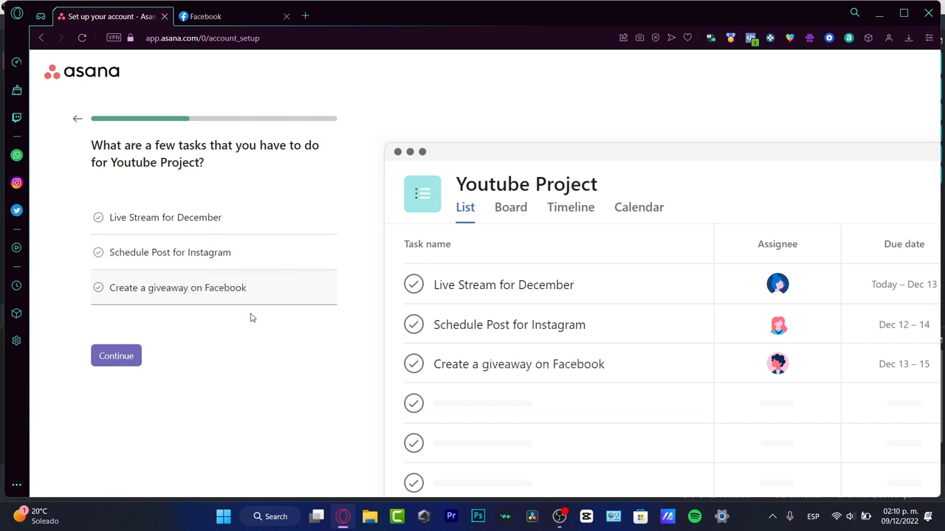
{"action": "left_click", "coordinate": [116, 356]}
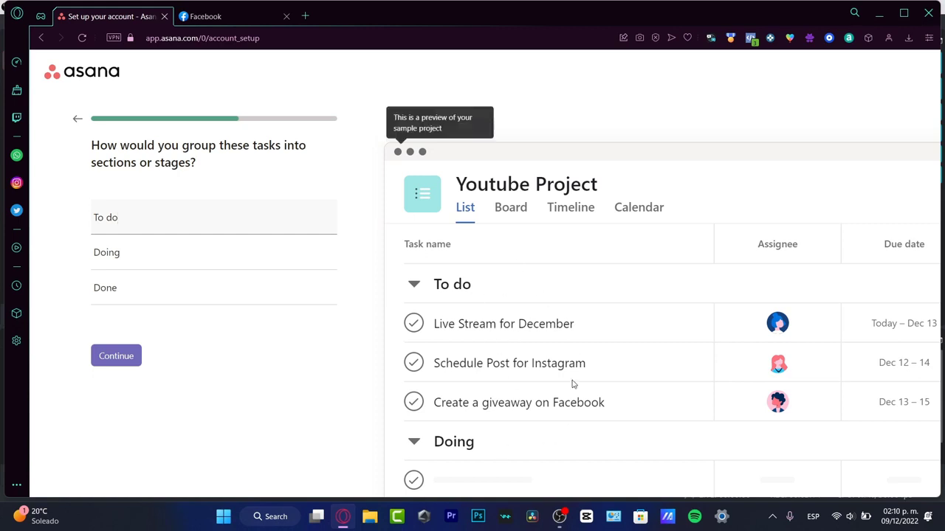
- Rename the "To do" section as "Idea", keep the Doing and Done sections, and continue to the layout choice
{"action": "left_click", "coordinate": [242, 263]}
{"action": "left_click", "coordinate": [243, 287]}
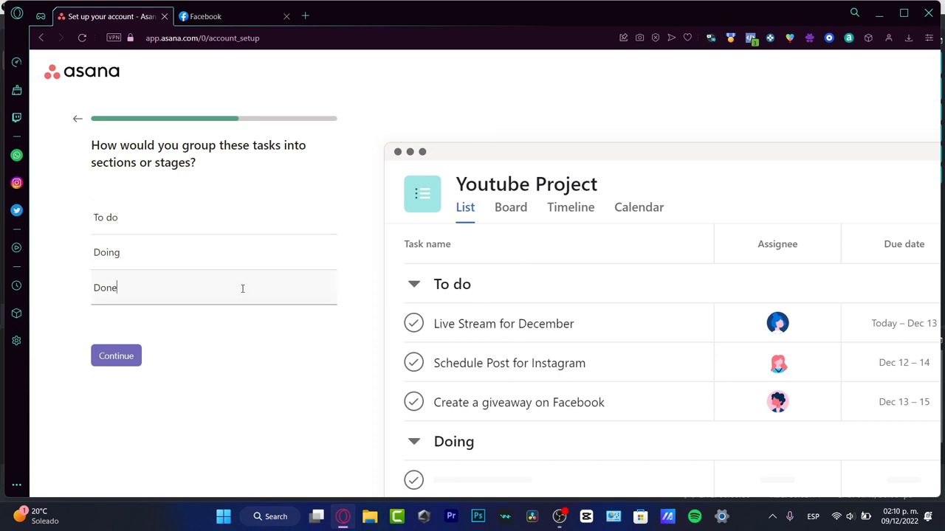
{"action": "triple_click", "coordinate": [155, 218]}
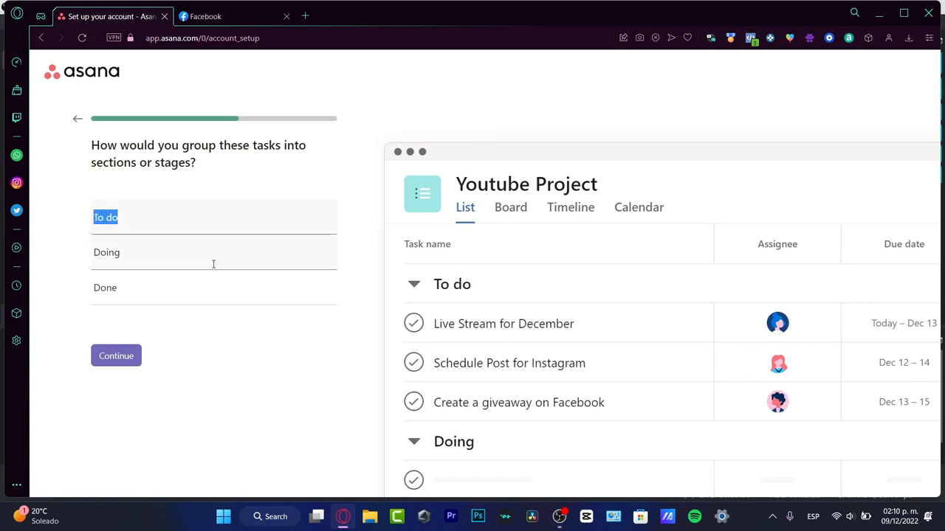
{"action": "type", "text": "Ideas"}
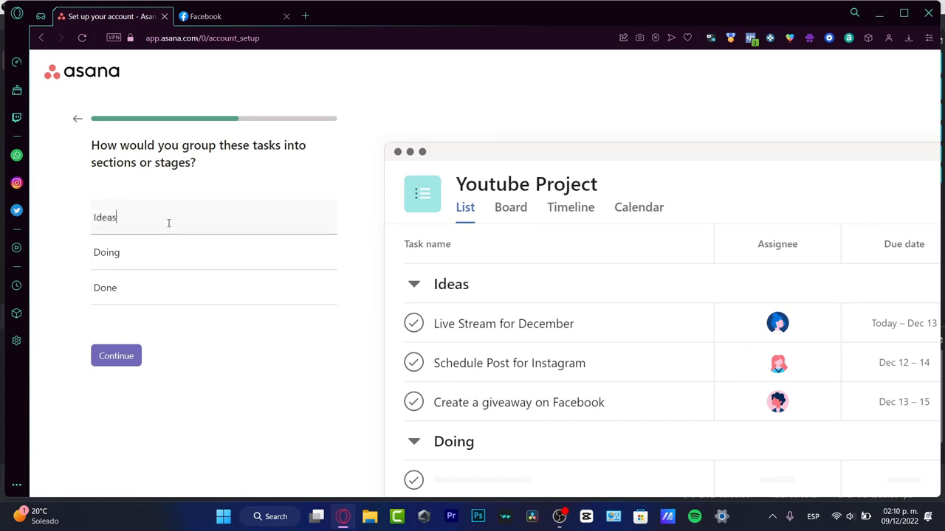
{"action": "key", "text": "BackSpace"}
{"action": "left_click", "coordinate": [150, 264]}
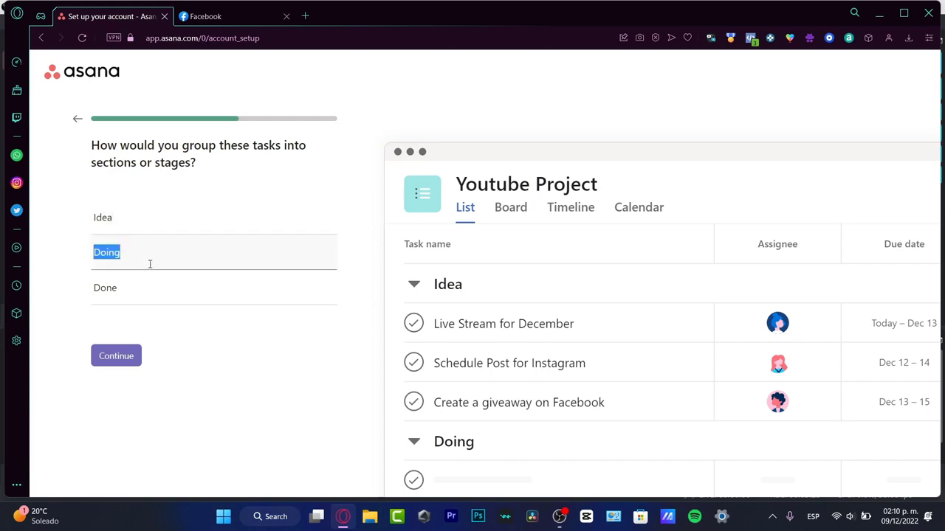
{"action": "left_click", "coordinate": [135, 359]}
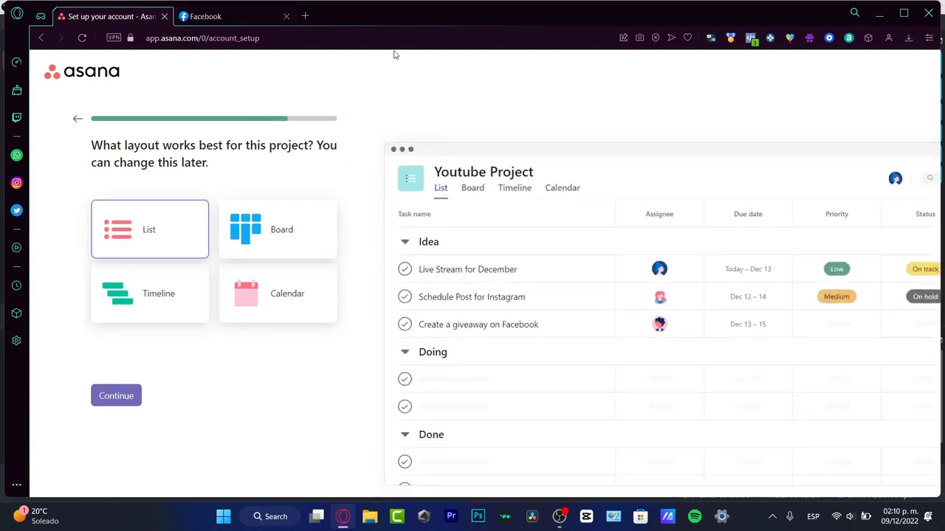
- Preview the Calendar and Timeline layouts for the project and select the Board layout
{"action": "left_click", "coordinate": [327, 293]}
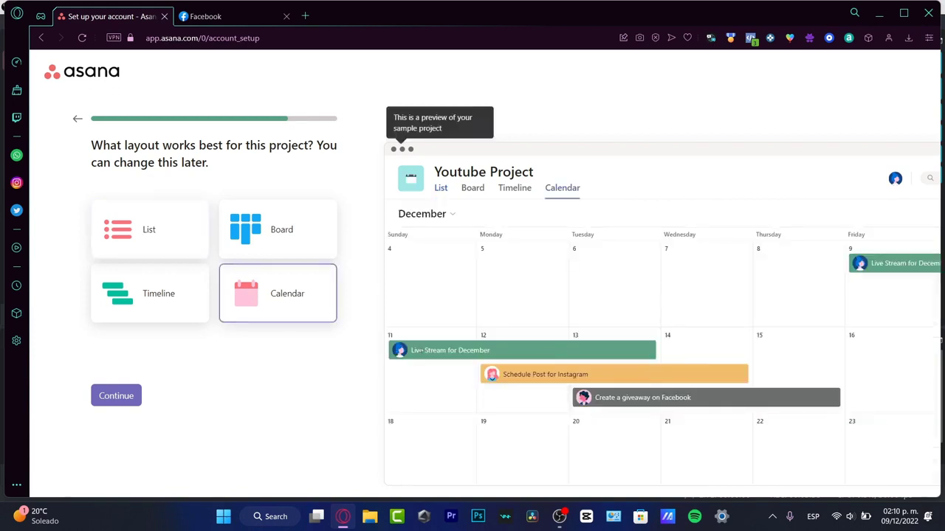
{"action": "left_click", "coordinate": [165, 309]}
{"action": "left_click", "coordinate": [282, 225]}
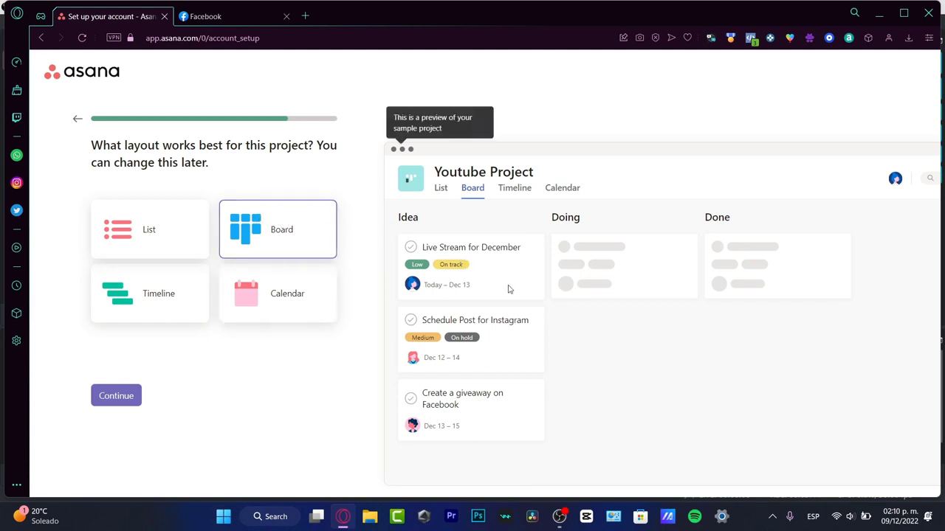
- Confirm the Board layout for the project and continue to the teammate invitations
{"action": "left_click_drag", "start_coordinate": [508, 289], "coordinate": [624, 287]}
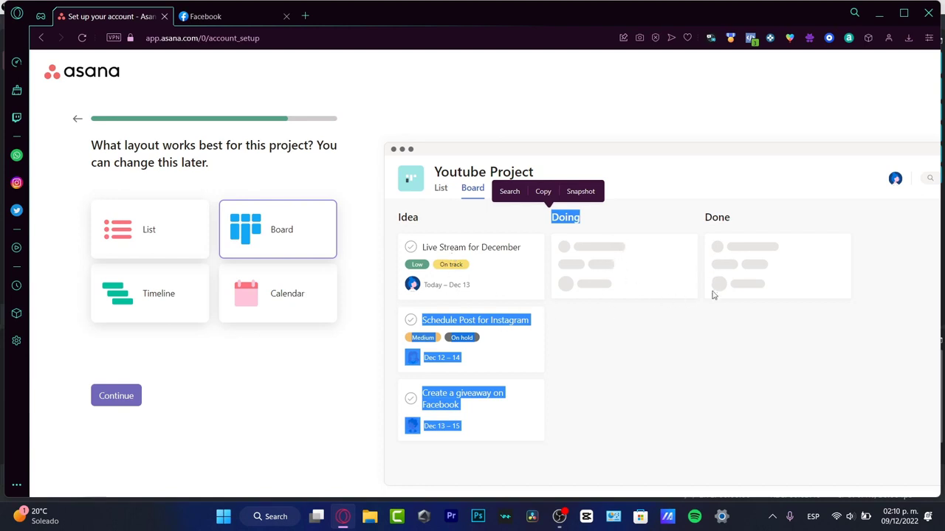
{"action": "left_click", "coordinate": [761, 372]}
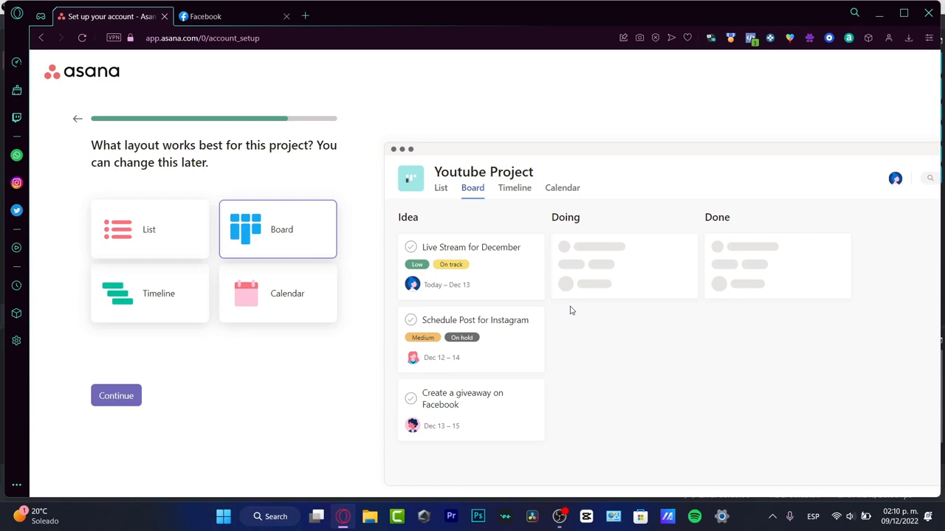
{"action": "left_click", "coordinate": [129, 395]}
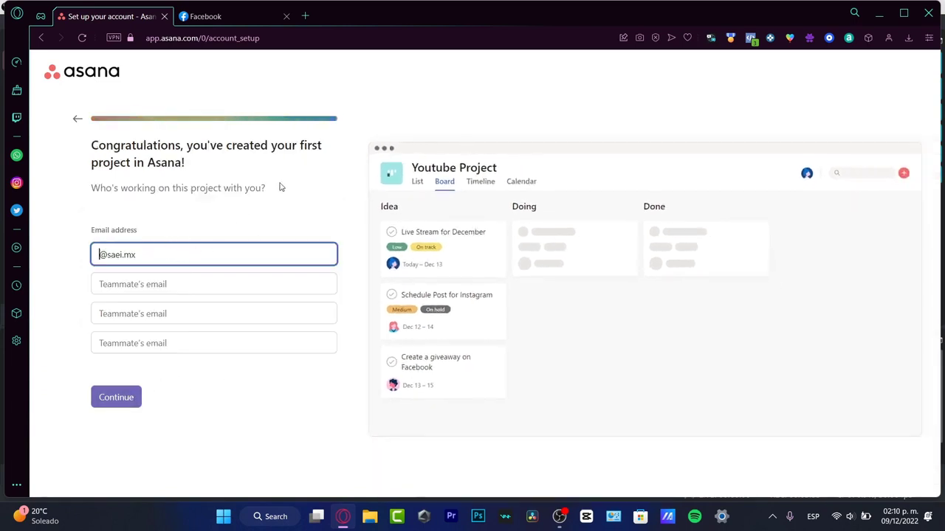
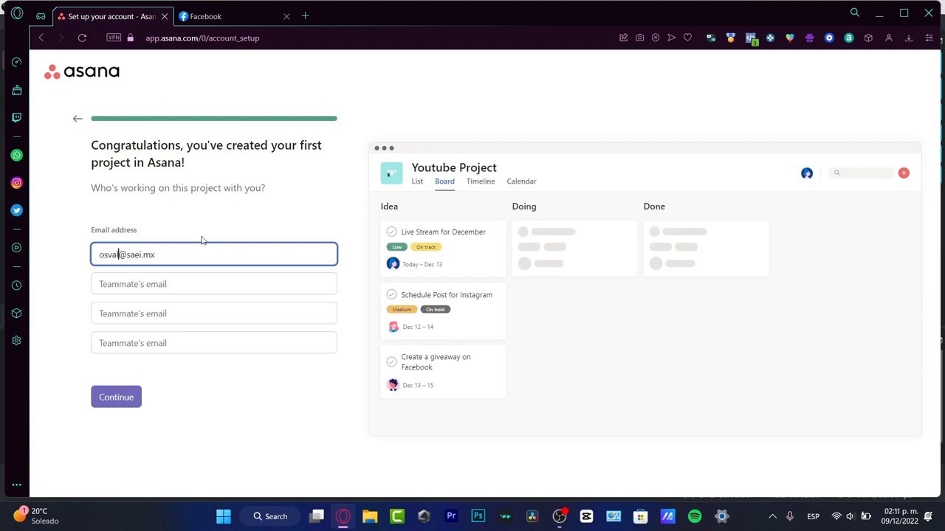
- Enter one teammate's email address for the project invitation and leave the other email fields empty
{"action": "left_click", "coordinate": [165, 284]}
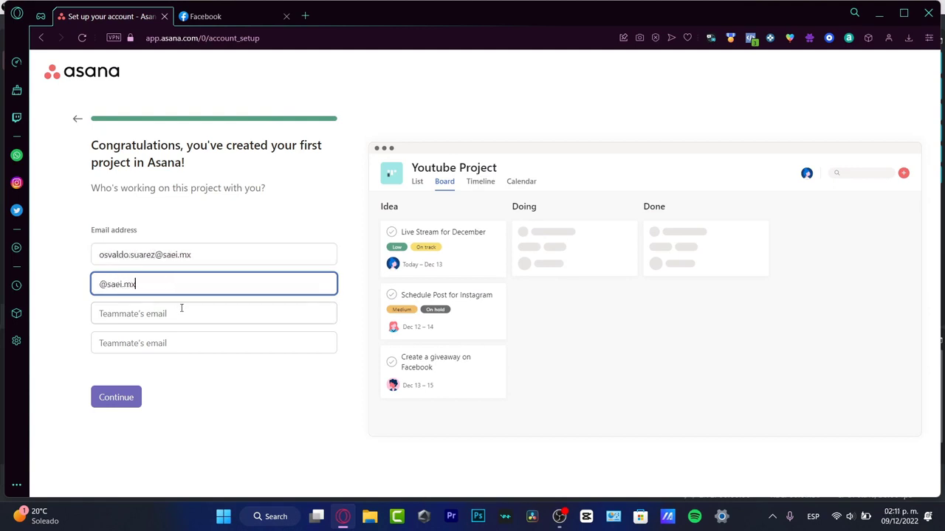
{"action": "left_click", "coordinate": [180, 307]}
{"action": "left_click", "coordinate": [194, 341]}
{"action": "left_click", "coordinate": [251, 413]}
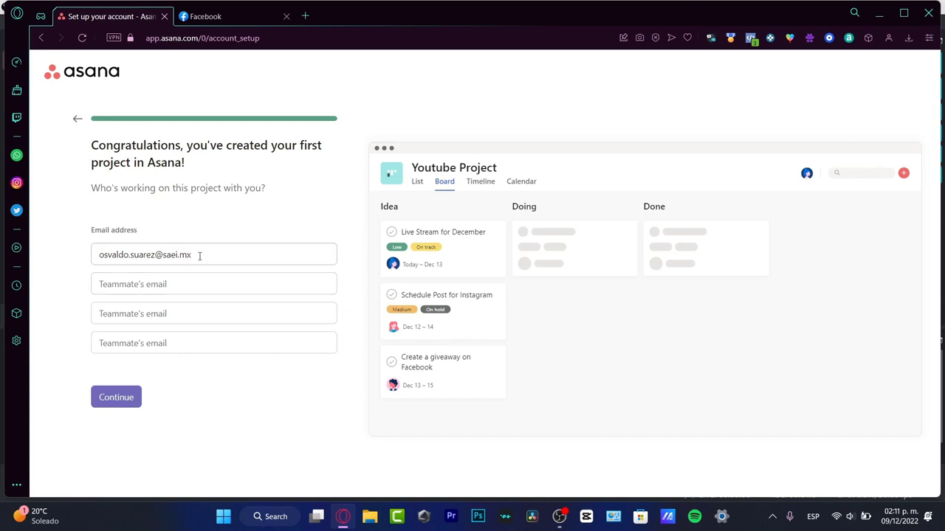
- Finish the account setup, skipping the app downloads, and start the 30-day trial
{"action": "left_click", "coordinate": [129, 399]}
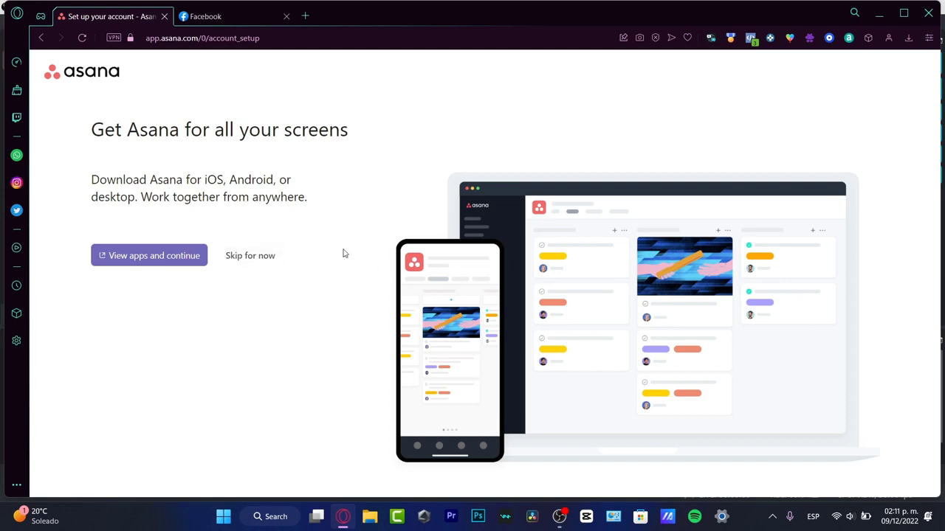
{"action": "left_click", "coordinate": [268, 262]}
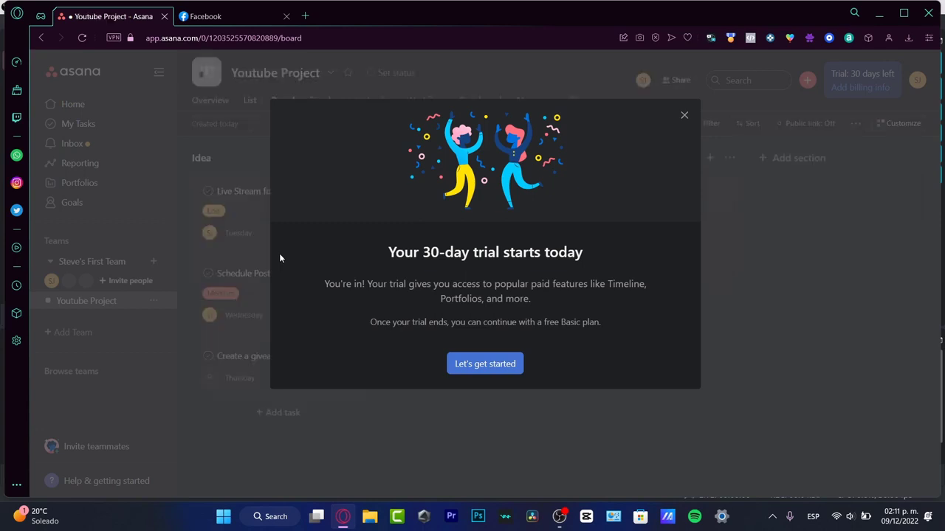
{"action": "left_click", "coordinate": [462, 363]}
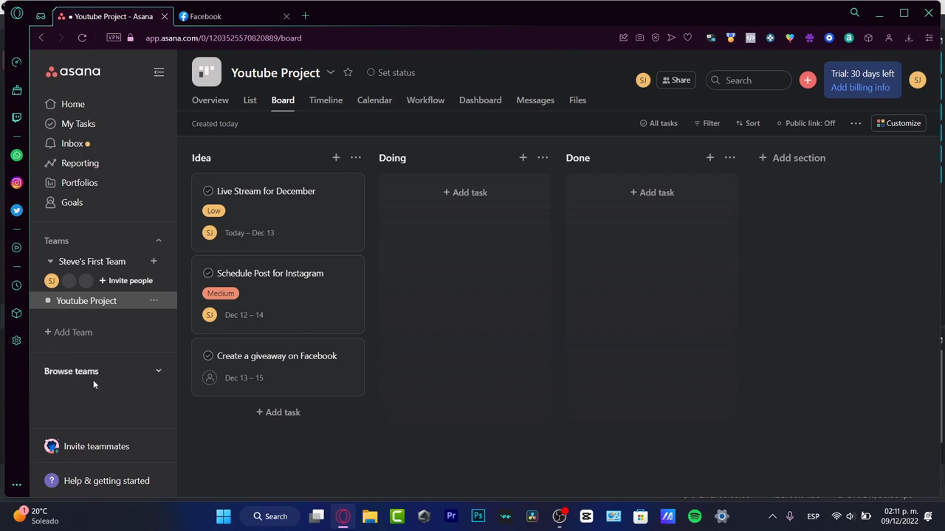
- Start a new company goal named "Reaching 10,000 Subscribers into Youtube"
{"action": "left_click", "coordinate": [83, 212]}
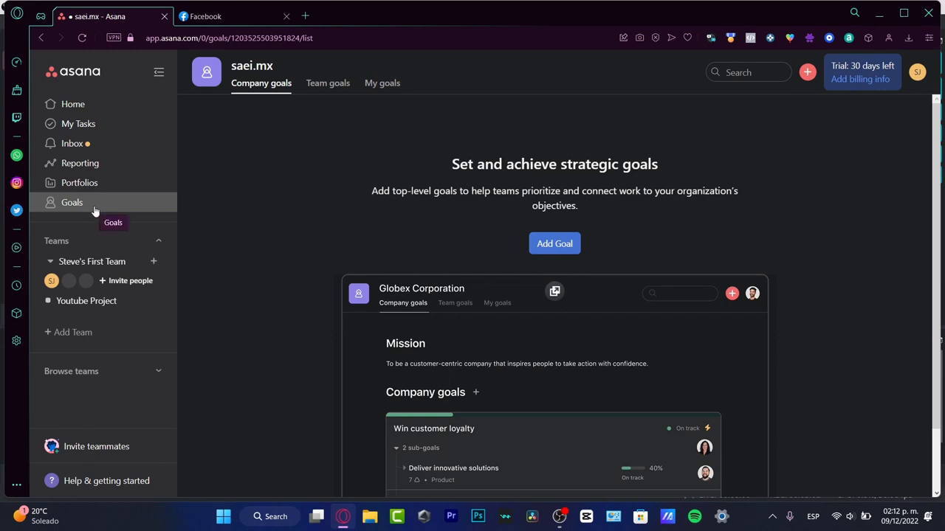
{"action": "left_click", "coordinate": [553, 243]}
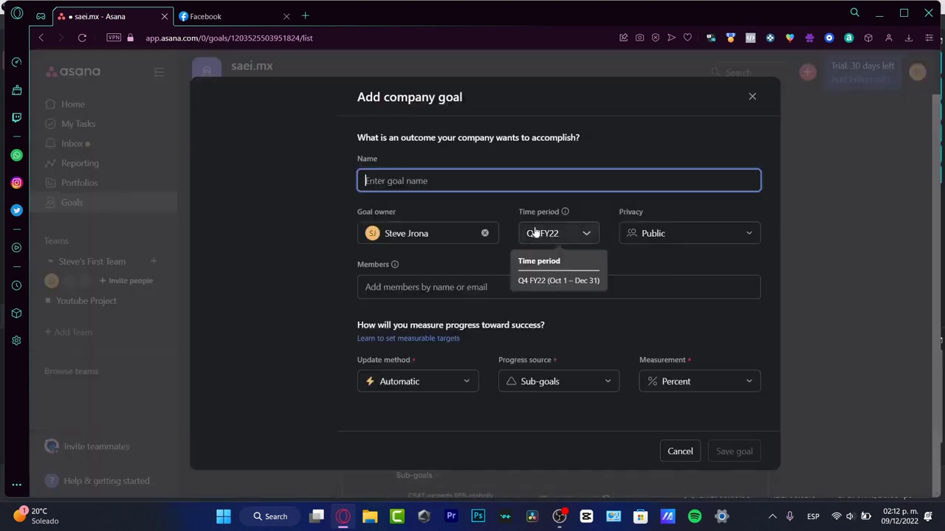
{"action": "type", "text": "Reaching 10,000"}
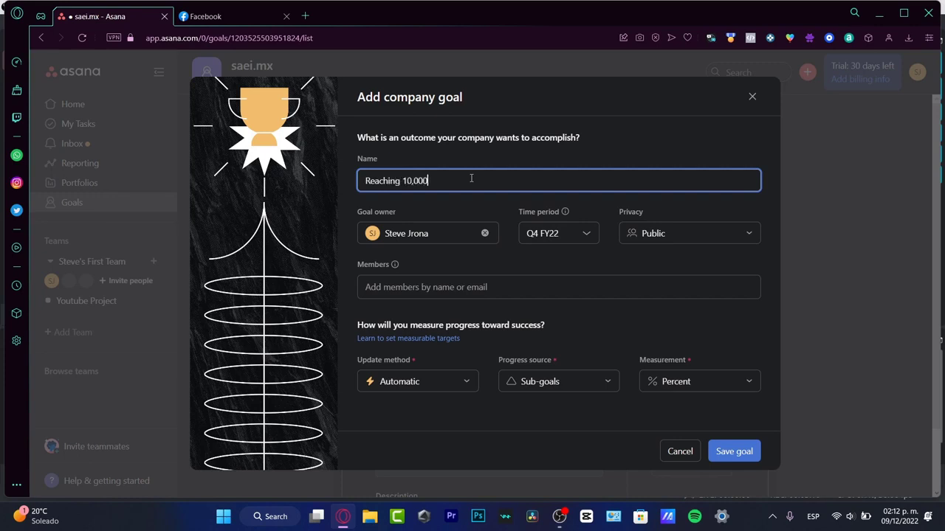
{"action": "type", "text": "Subscribers into Youtube"}
- Keep the account holder as goal owner and Q4 FY22 as time period, and set the goal's privacy to Private
{"action": "left_click", "coordinate": [447, 234]}
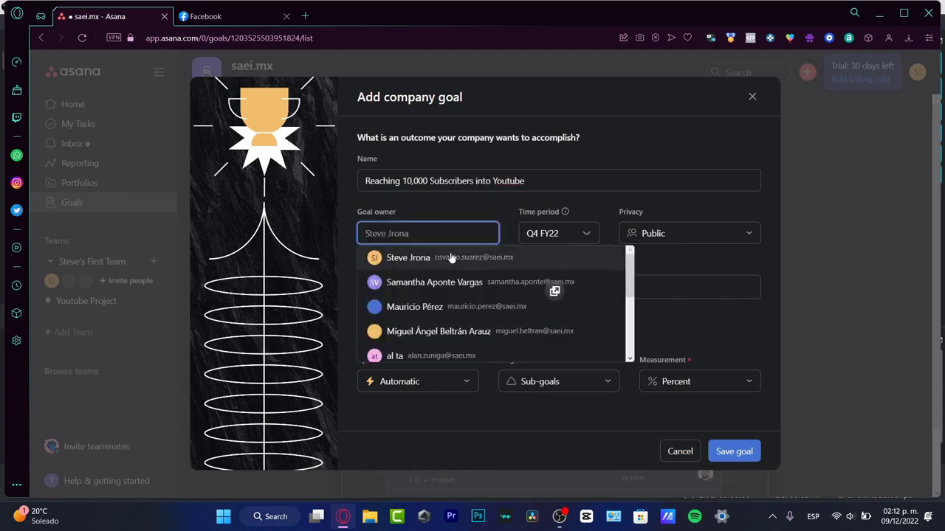
{"action": "left_click", "coordinate": [452, 257]}
{"action": "left_click", "coordinate": [565, 235]}
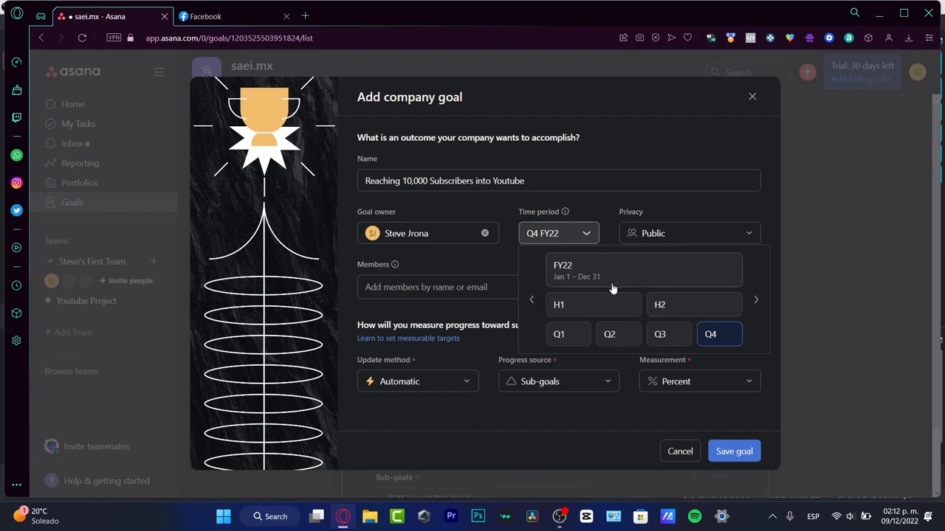
{"action": "left_click", "coordinate": [596, 231]}
{"action": "left_click", "coordinate": [664, 235]}
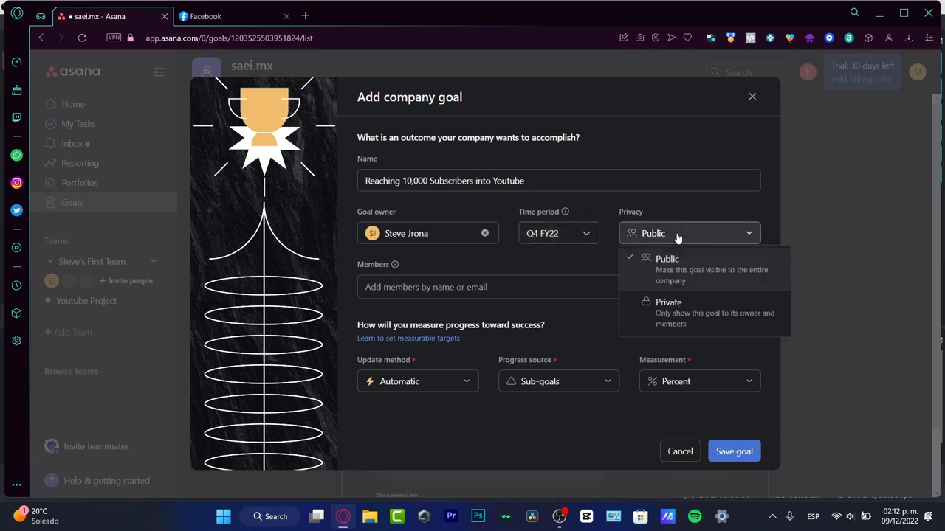
{"action": "left_click", "coordinate": [701, 307]}
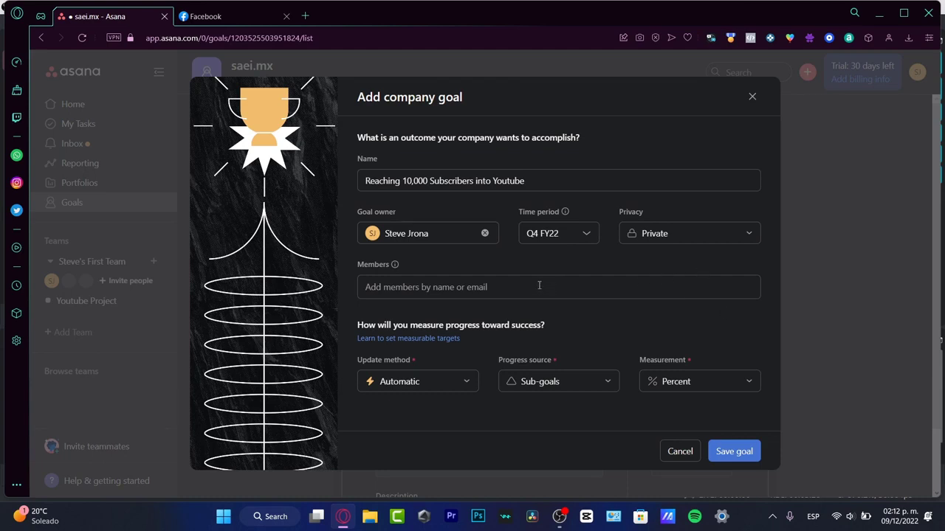
- Set the goal's update method to Manual and its measurement to Number
{"action": "left_click", "coordinate": [458, 381]}
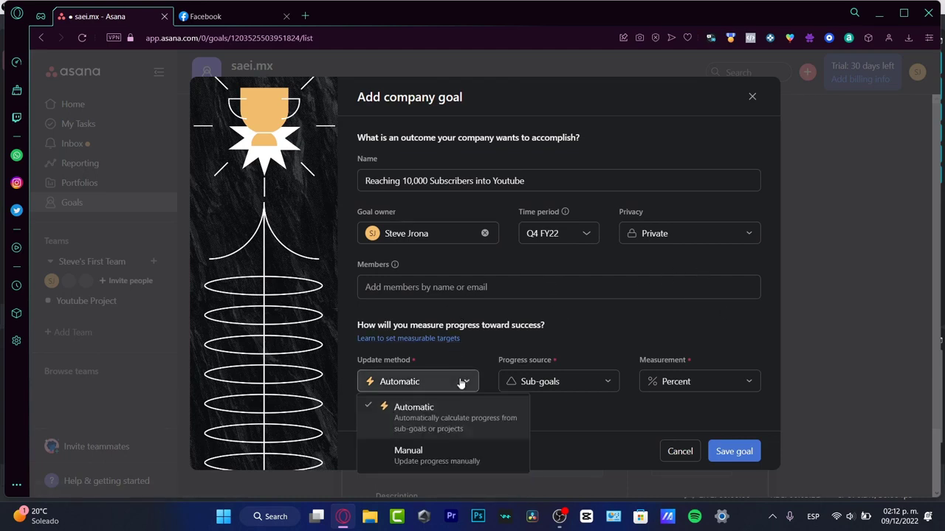
{"action": "left_click", "coordinate": [472, 459]}
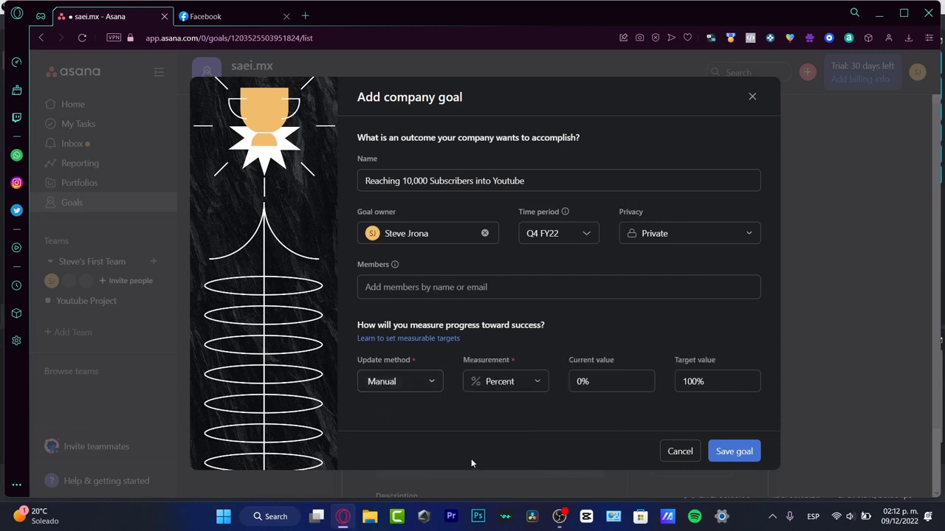
{"action": "left_click", "coordinate": [510, 384]}
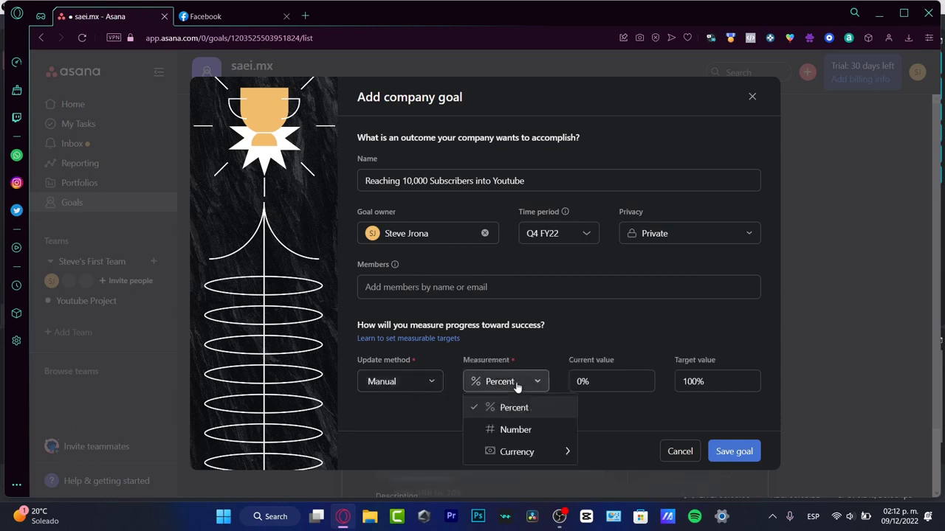
{"action": "left_click", "coordinate": [544, 432]}
- Set the goal's current value to 8,999 and target value to 10,000, and save the goal
{"action": "left_click", "coordinate": [610, 381]}
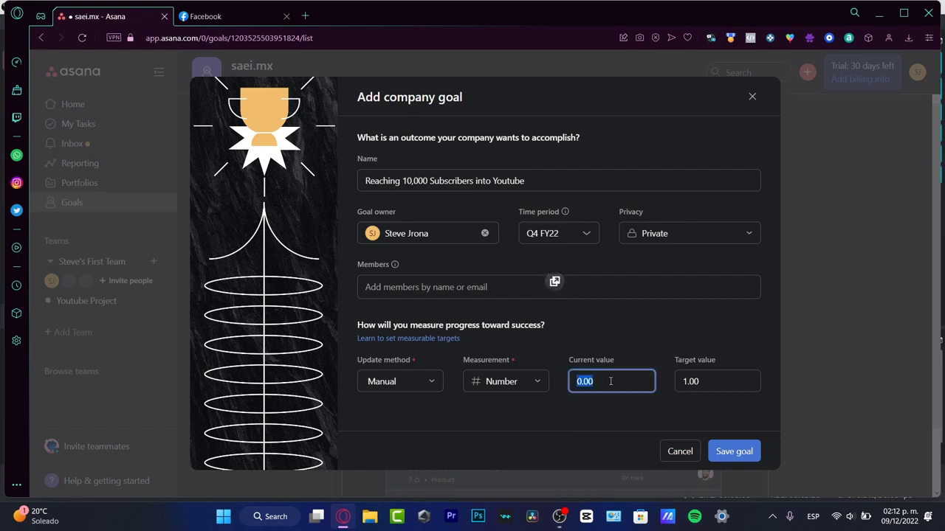
{"action": "type", "text": "8"}
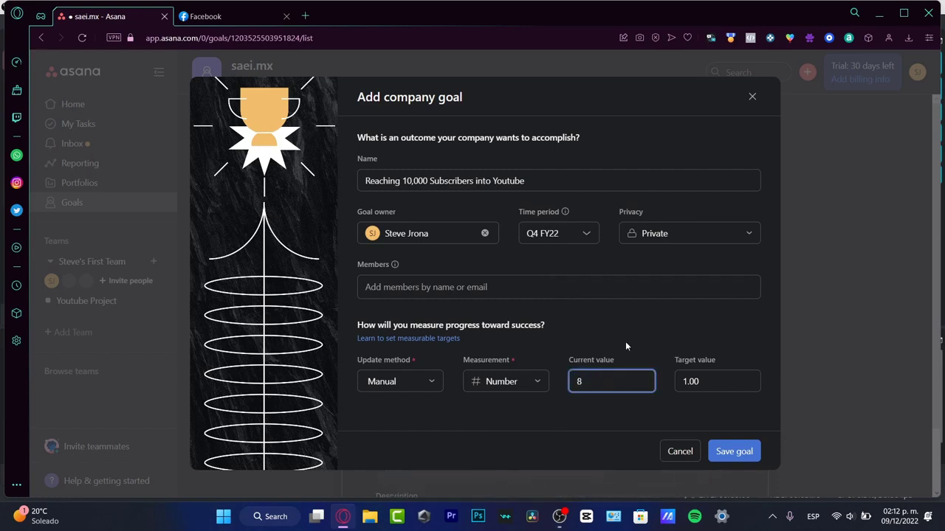
{"action": "type", "text": ",999"}
{"action": "left_click", "coordinate": [703, 382]}
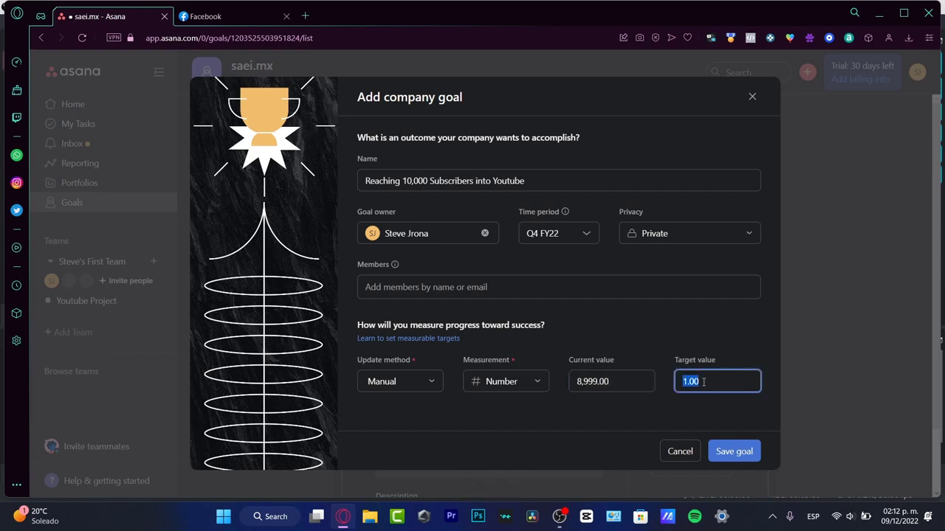
{"action": "type", "text": "10000"}
{"action": "left_click", "coordinate": [733, 452]}
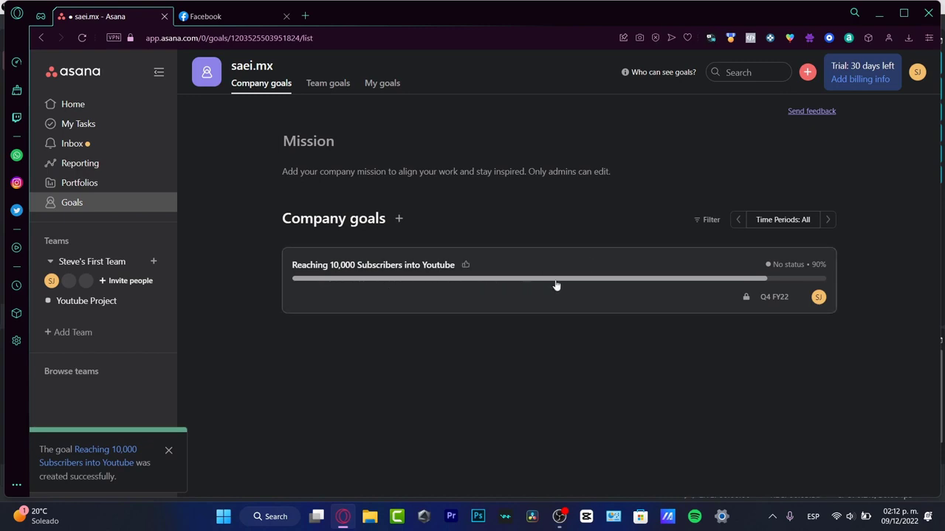
- In the subscriber goal's progress settings, set the update method to Automatic with Sub-goals as the progress source
{"action": "left_click", "coordinate": [489, 299]}
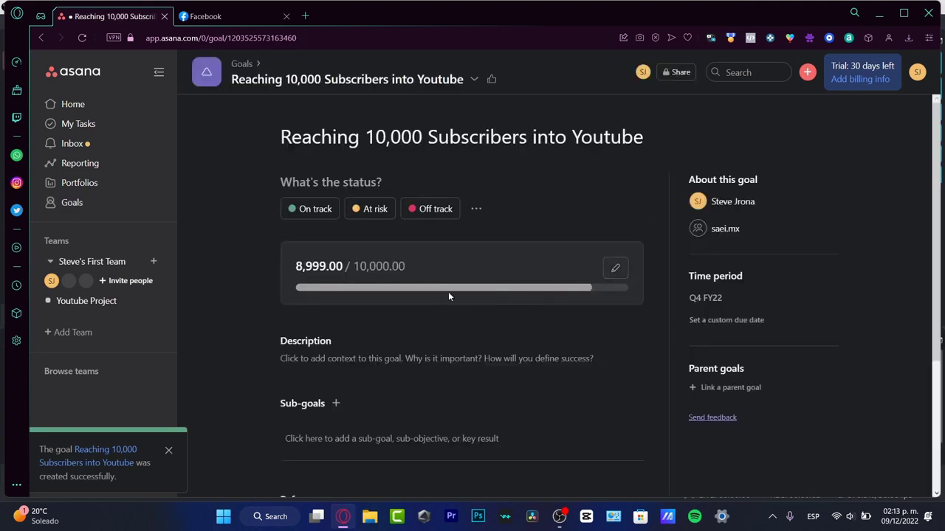
{"action": "left_click", "coordinate": [615, 268]}
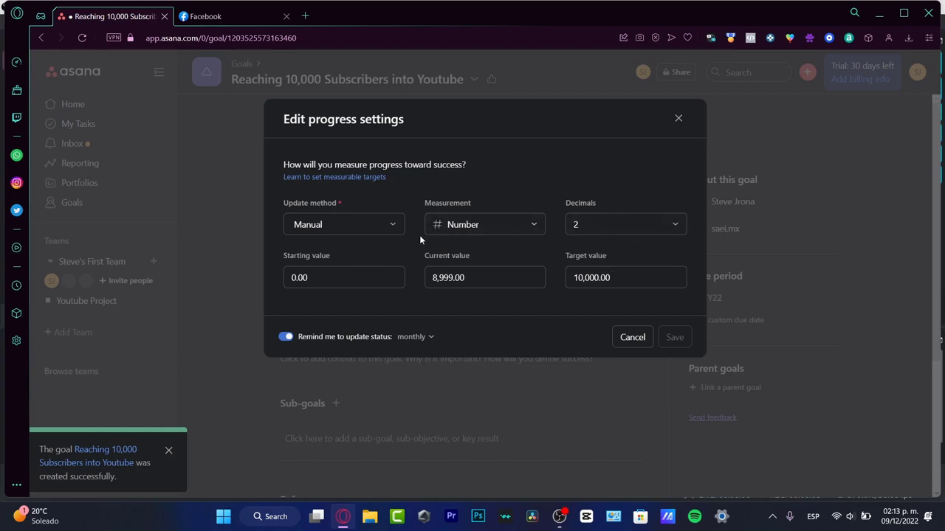
{"action": "left_click", "coordinate": [384, 228]}
{"action": "left_click", "coordinate": [373, 255]}
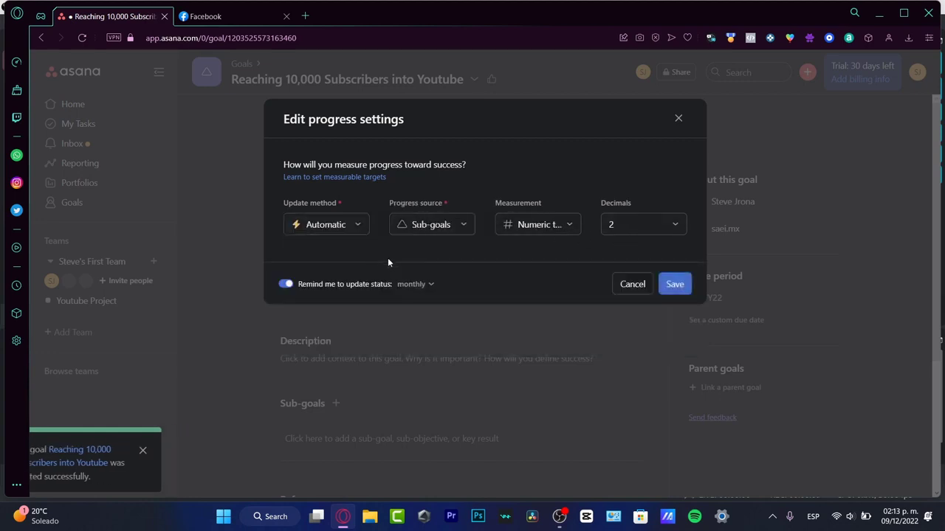
{"action": "left_click", "coordinate": [452, 232]}
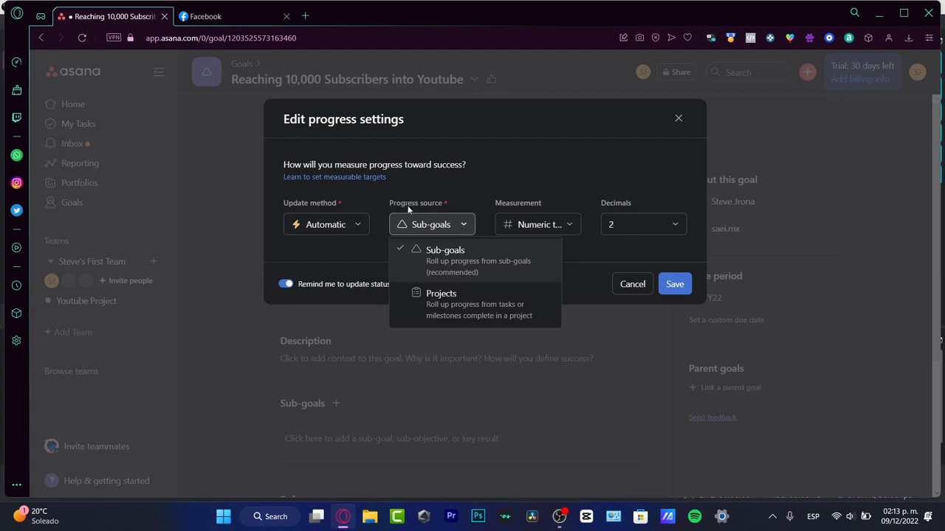
{"action": "left_click", "coordinate": [517, 258]}
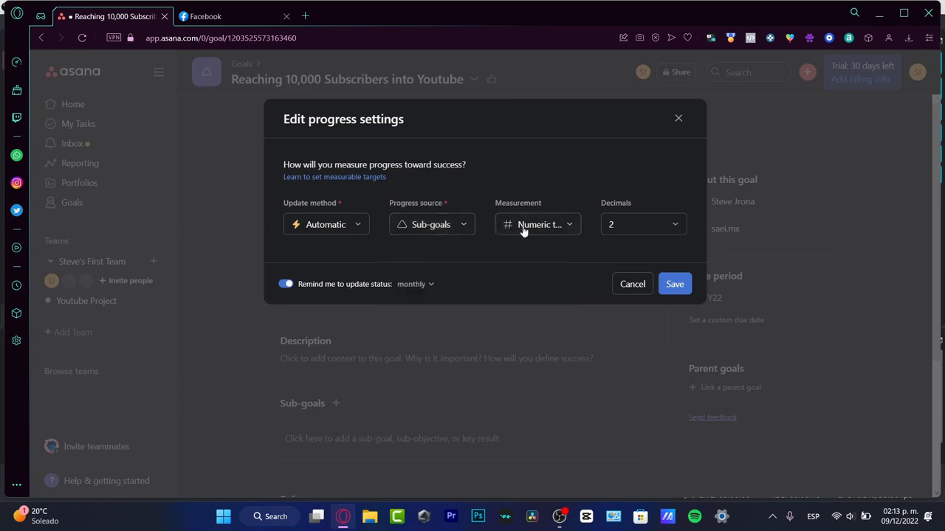
- Keep Numeric total as the measurement, set the decimals to 1, and save the progress settings
{"action": "left_click", "coordinate": [524, 226]}
{"action": "mouse_move", "coordinate": [603, 289]}
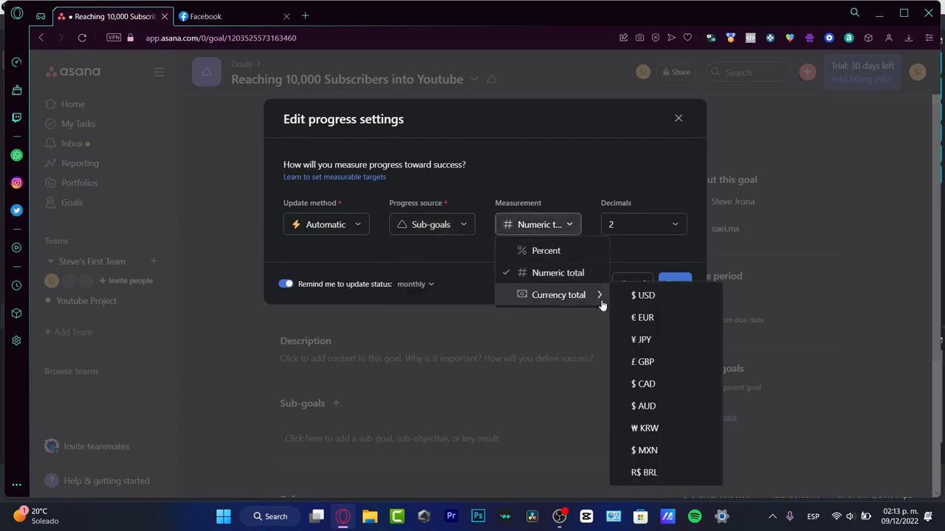
{"action": "left_click", "coordinate": [568, 273]}
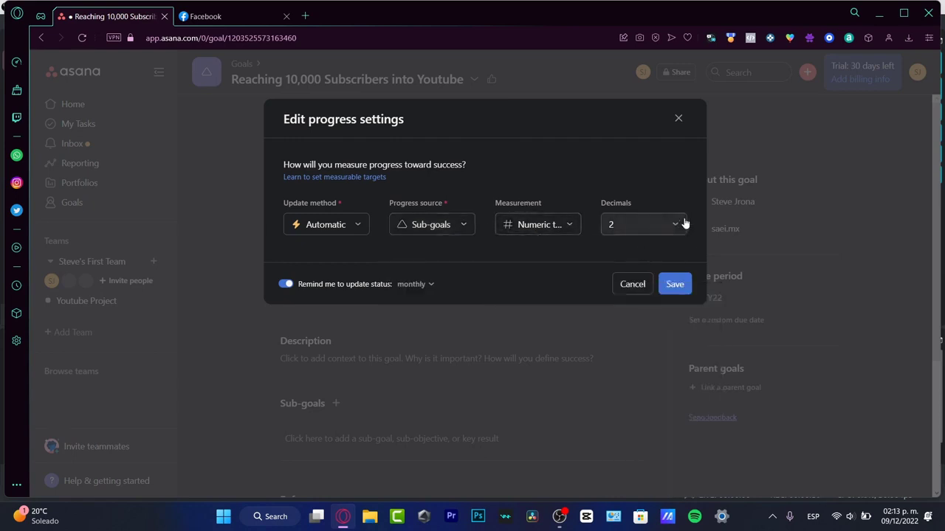
{"action": "left_click", "coordinate": [684, 223]}
{"action": "left_click", "coordinate": [664, 273]}
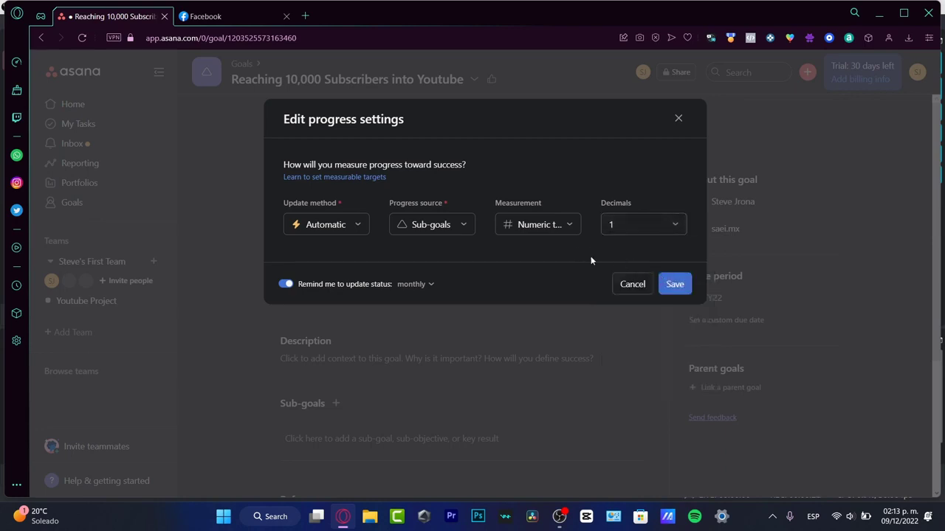
{"action": "left_click", "coordinate": [672, 283]}
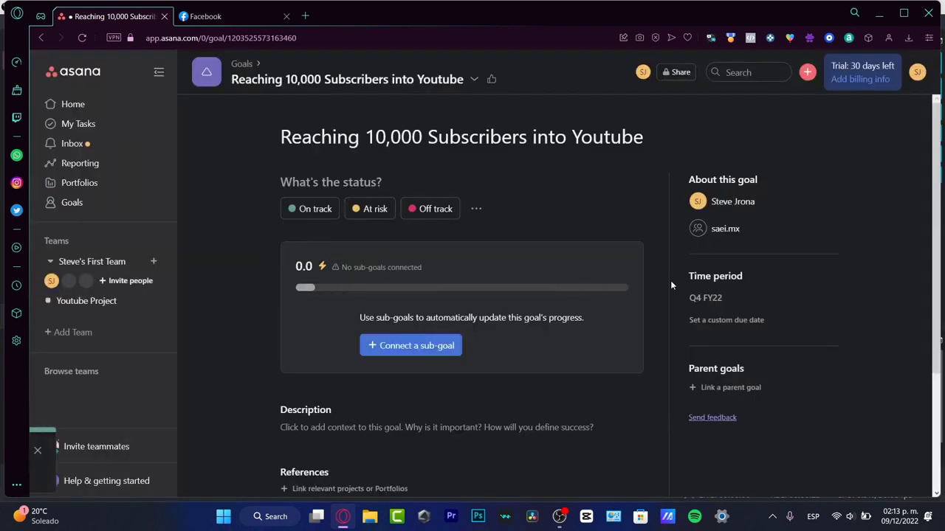
- Start a new sub-goal named reached 1 subscriber under the Reaching 10,000 Subscribers into Youtube goal
{"action": "left_click", "coordinate": [440, 357]}
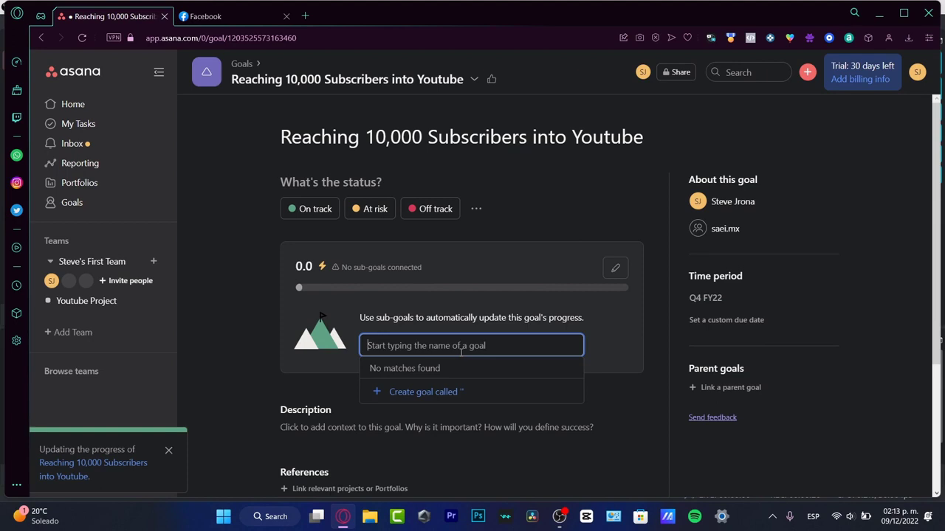
{"action": "type", "text": "hav"}
{"action": "key", "text": "BackSpace"}
{"action": "key", "text": "BackSpace"}
{"action": "key", "text": "BackSpace"}
{"action": "type", "text": "reached"}
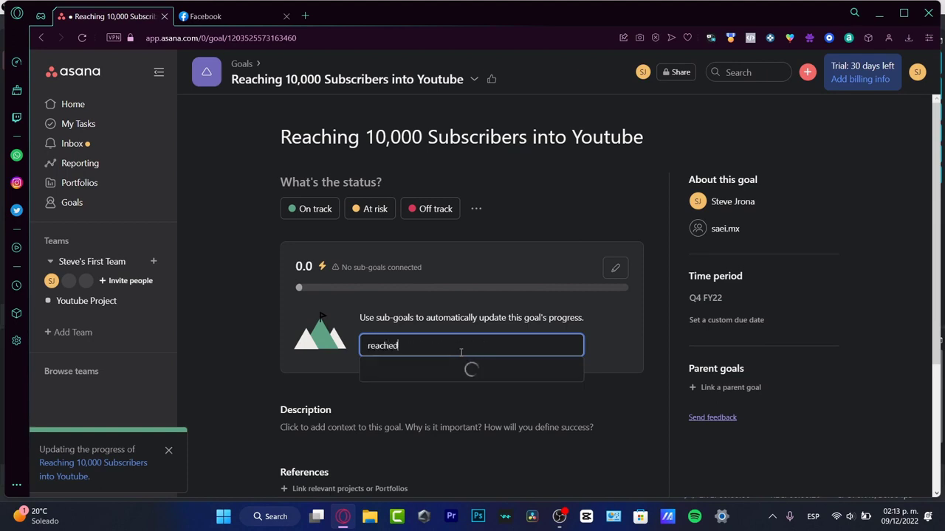
{"action": "type", "text": " 1 sub"}
{"action": "type", "text": "crib"}
{"action": "key", "text": "Return"}
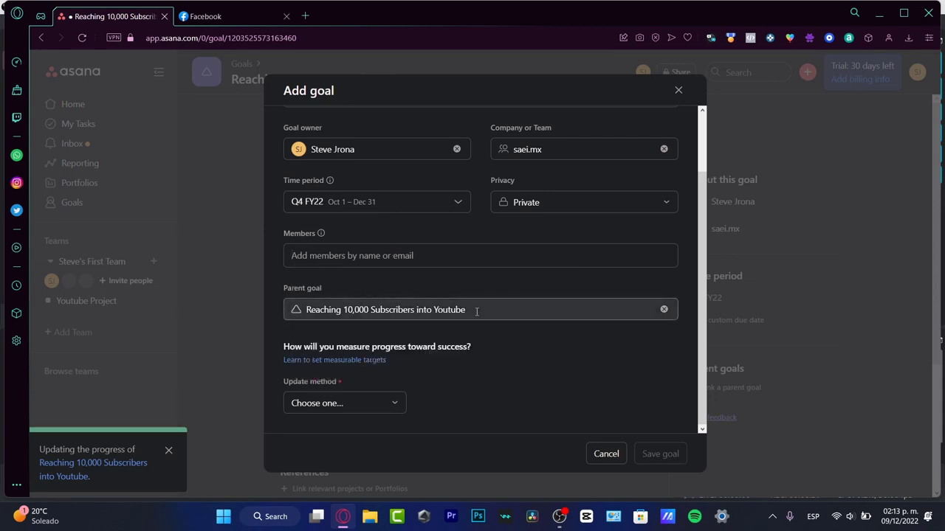
- Link Reaching 10,000 Subscribers into Youtube as the parent goal, set the update method to Automatic, and save the sub-goal
{"action": "left_click", "coordinate": [476, 311]}
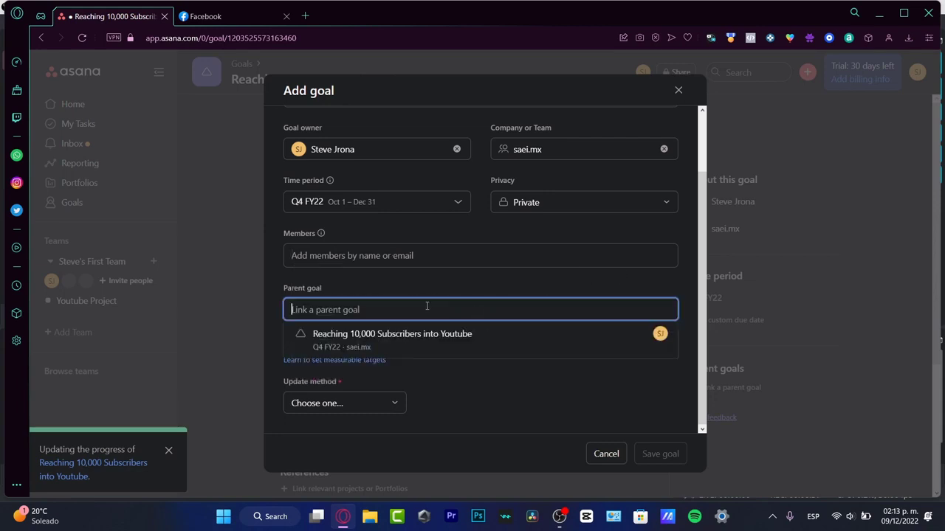
{"action": "left_click", "coordinate": [399, 344]}
{"action": "left_click", "coordinate": [381, 410]}
{"action": "left_click", "coordinate": [404, 439]}
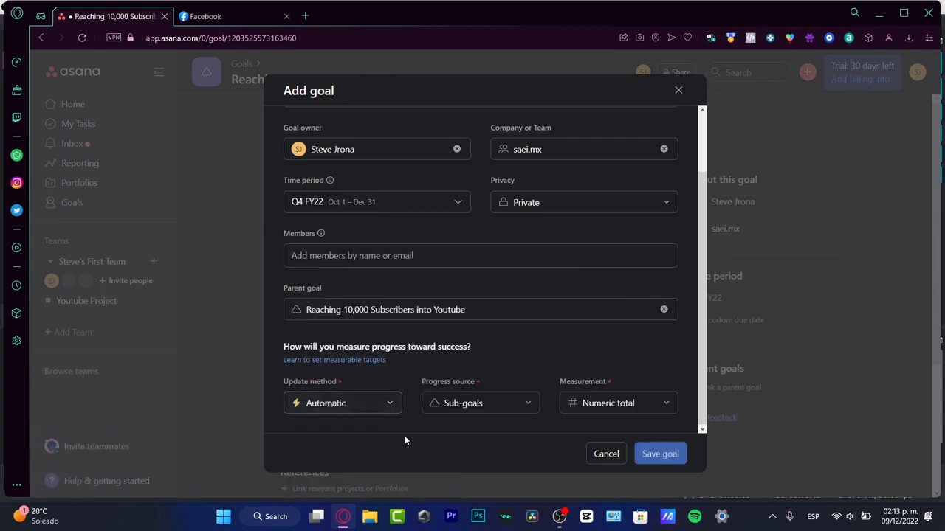
{"action": "left_click", "coordinate": [671, 454]}
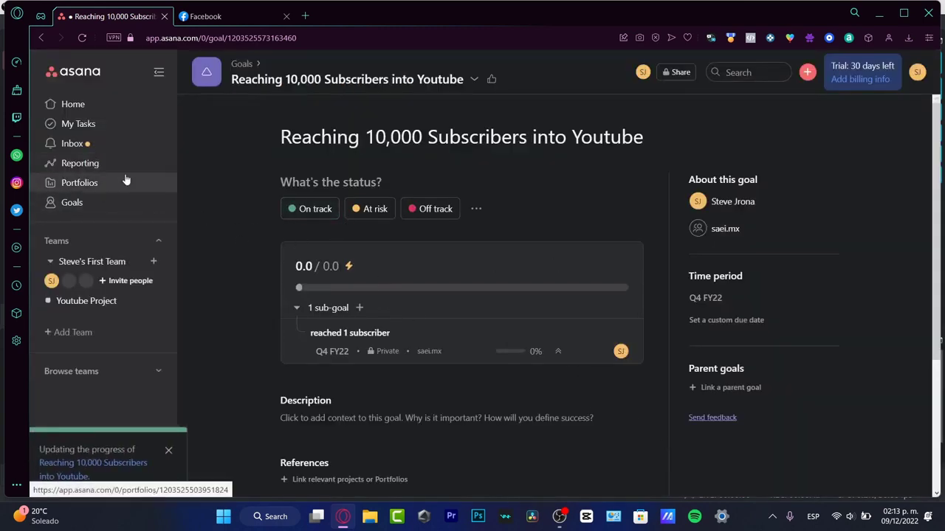
- On the Youtube Project board, move the Live Stream for December and Schedule Post for Instagram tasks from Idea to Doing
{"action": "left_click", "coordinate": [130, 303]}
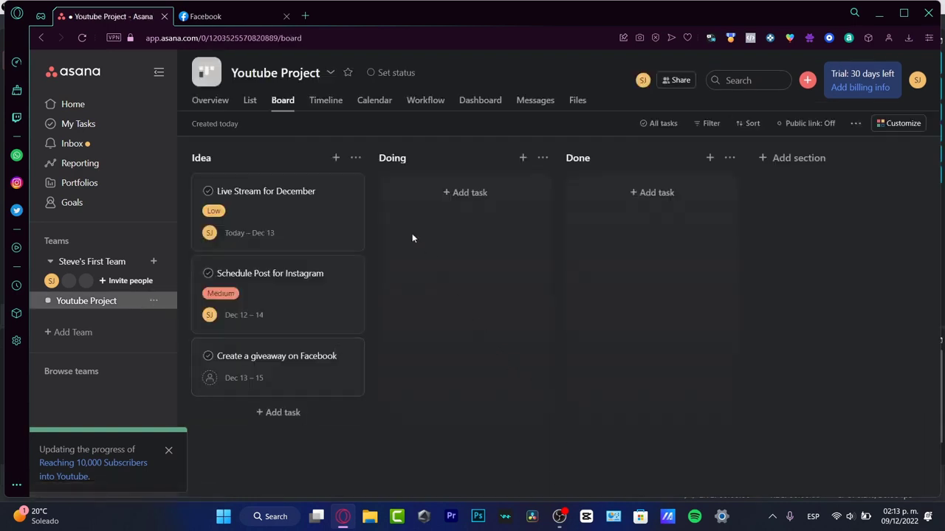
{"action": "left_click_drag", "start_coordinate": [294, 207], "coordinate": [394, 244]}
{"action": "left_click_drag", "start_coordinate": [272, 224], "coordinate": [443, 294]}
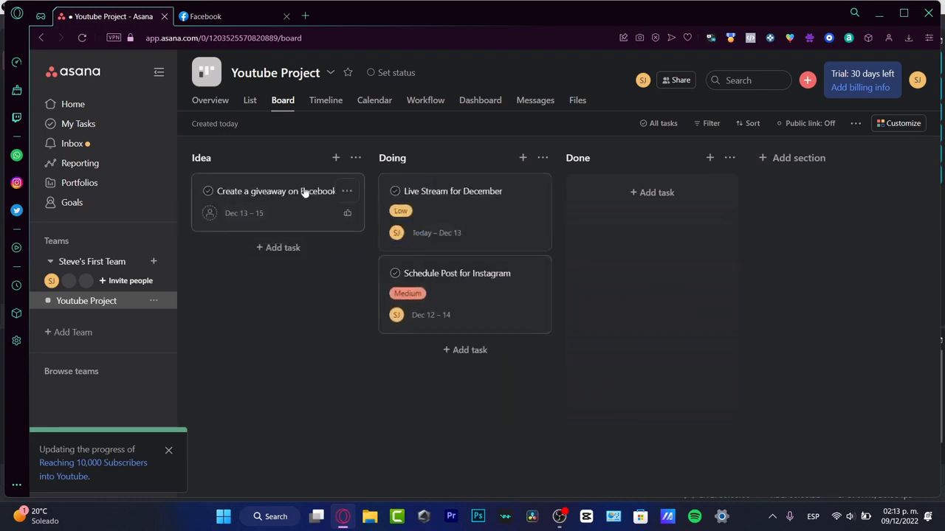
{"action": "left_click_drag", "start_coordinate": [305, 192], "coordinate": [288, 233]}
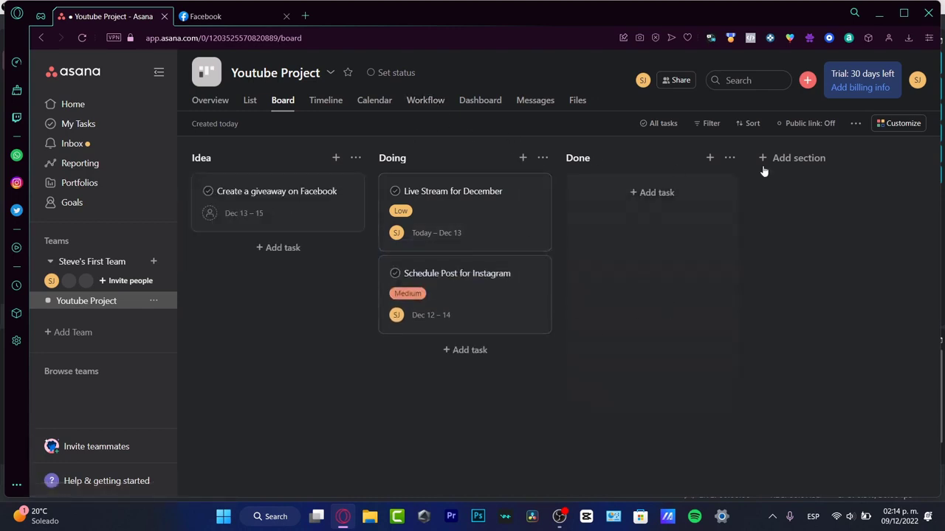
- Choose Zoom among the apps available in the project's customization options and start adding it to the project
{"action": "left_click", "coordinate": [900, 127]}
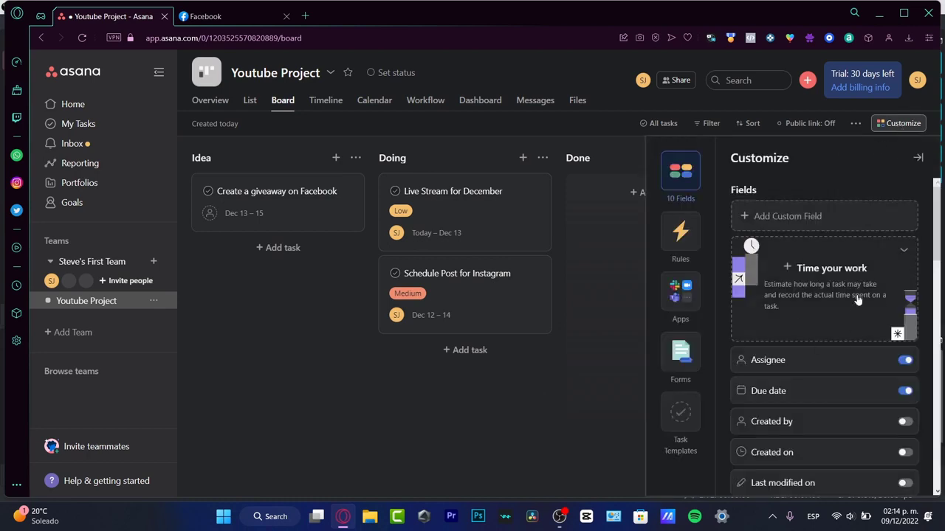
{"action": "left_click", "coordinate": [680, 290]}
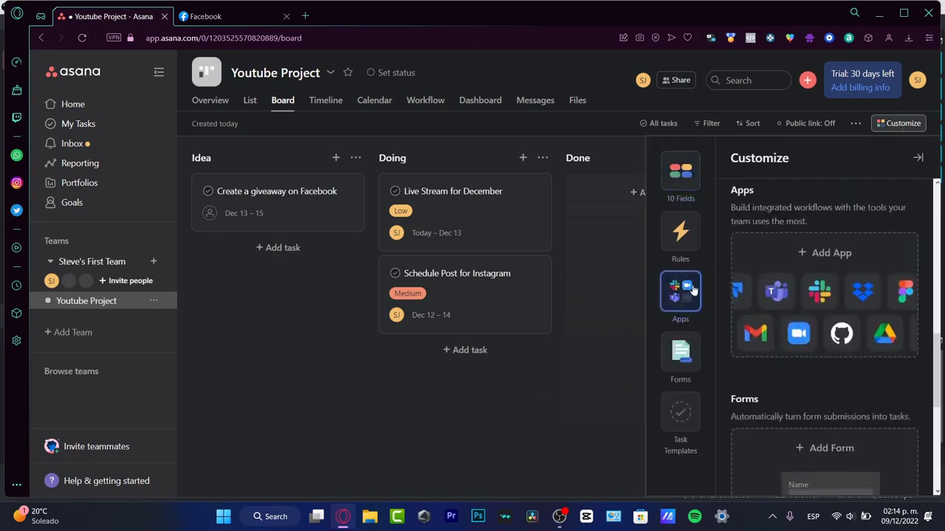
{"action": "left_click", "coordinate": [819, 345]}
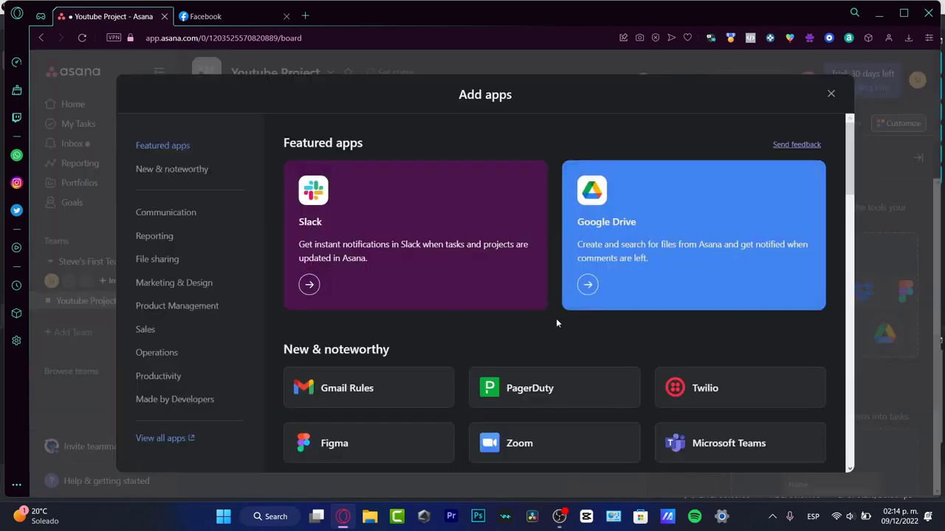
{"action": "scroll", "coordinate": [616, 355], "scroll_direction": "down", "scroll_amount": 3}
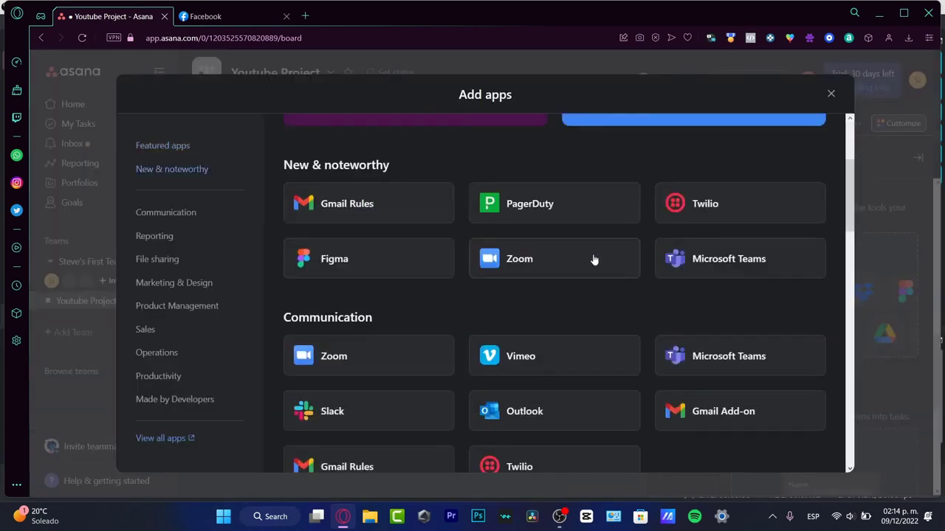
{"action": "left_click", "coordinate": [520, 258]}
{"action": "left_click", "coordinate": [254, 216]}
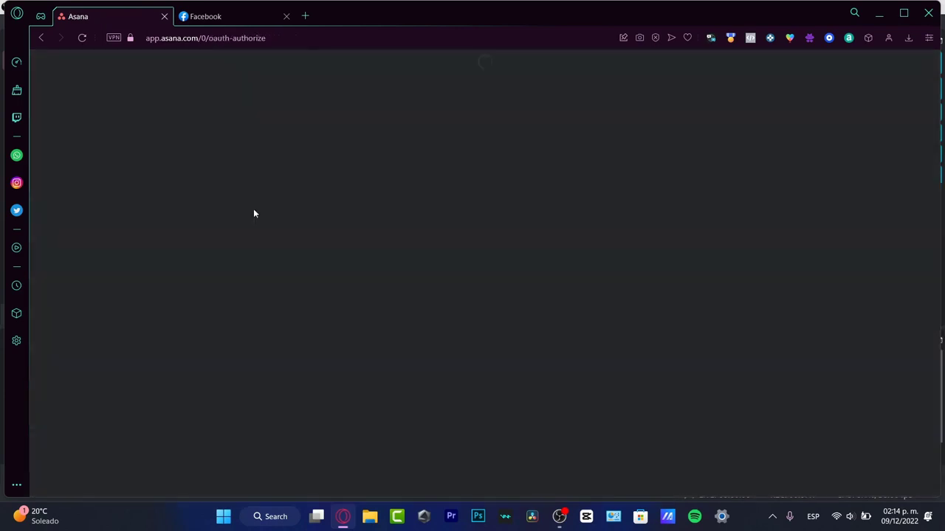
- Try to connect Zoom to Asana, then cancel the connection and return to the project board
{"action": "left_click", "coordinate": [500, 344]}
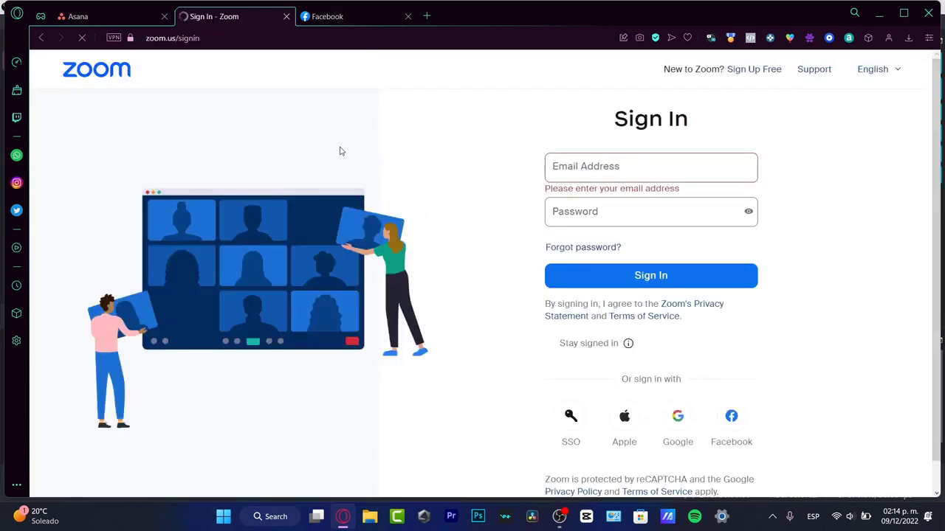
{"action": "left_click", "coordinate": [119, 19]}
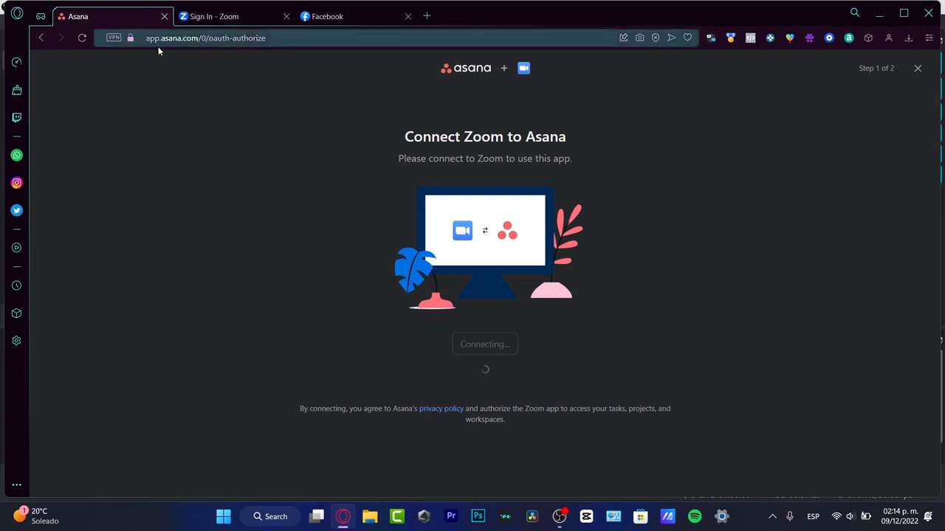
{"action": "left_click", "coordinate": [919, 69]}
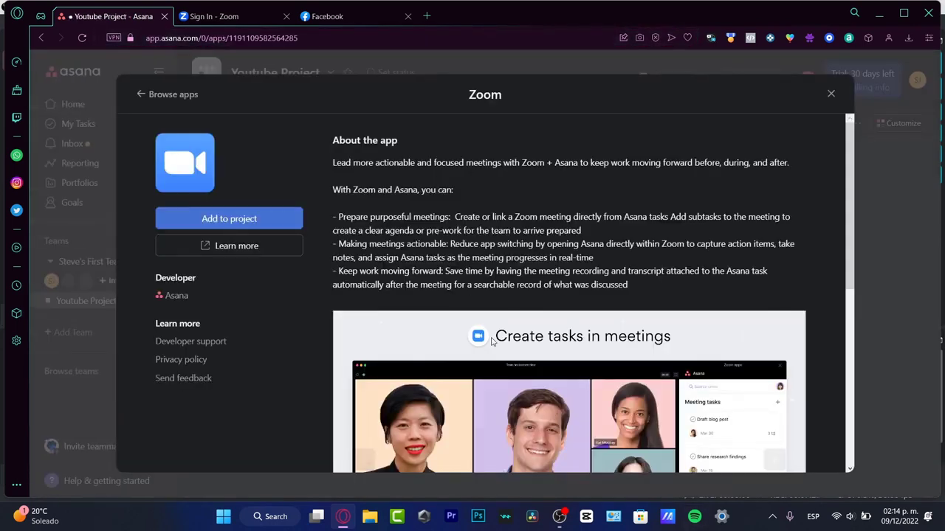
{"action": "left_click", "coordinate": [829, 92]}
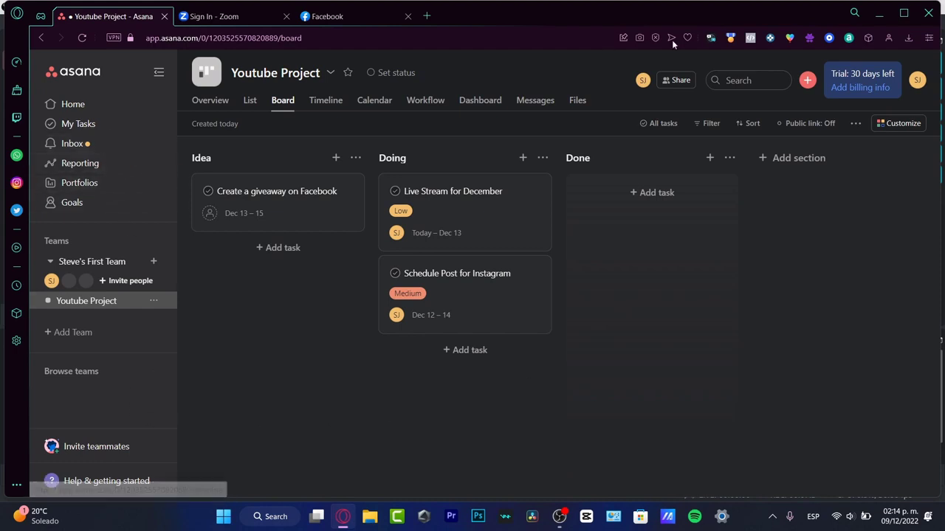
- Select the Browse integrations step in the Home page's setup checklist
{"action": "left_click", "coordinate": [73, 104]}
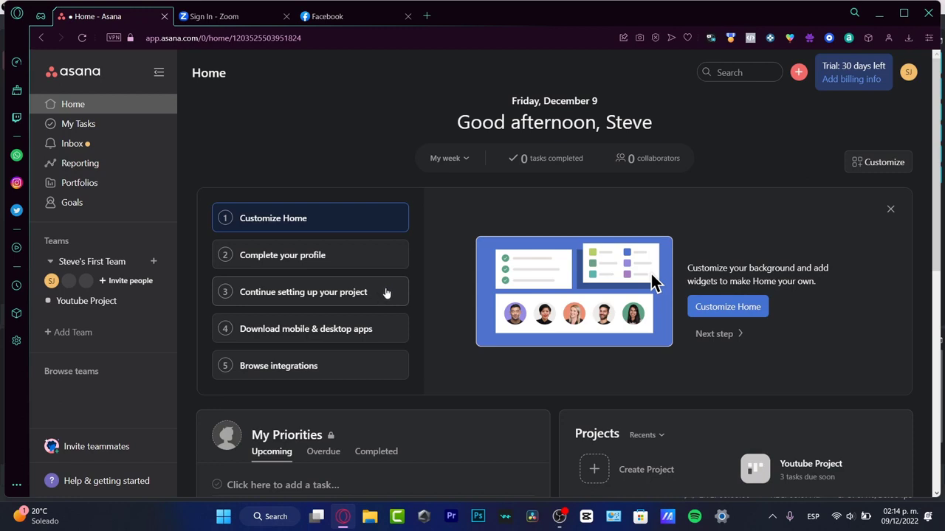
{"action": "left_click", "coordinate": [333, 362]}
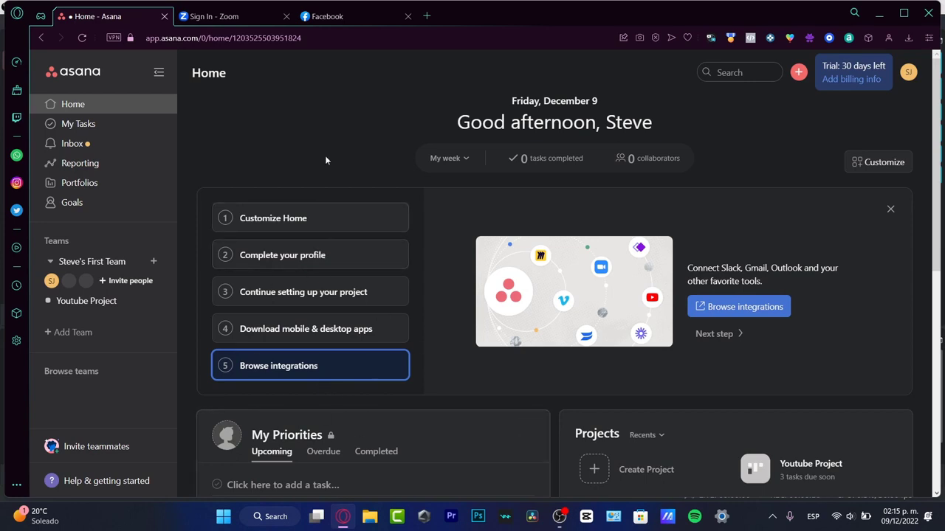
- Examine the Zoom sign-in page, including its web address and its email and password fields
{"action": "left_click", "coordinate": [240, 15]}
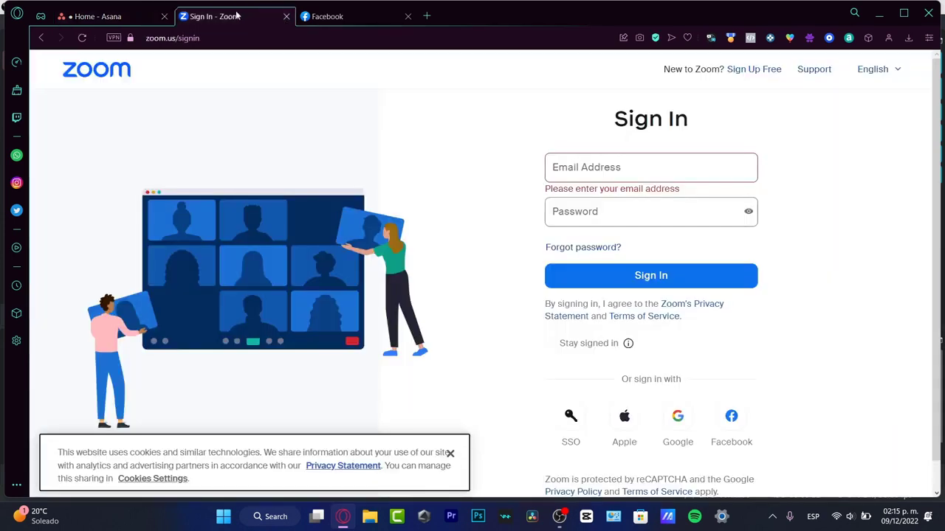
{"action": "left_click", "coordinate": [155, 40]}
{"action": "left_click", "coordinate": [166, 38]}
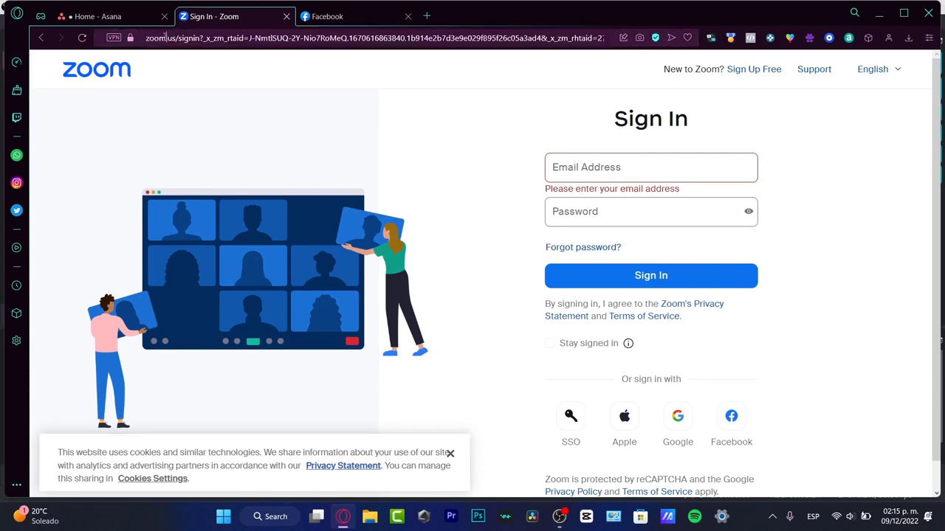
{"action": "left_click", "coordinate": [437, 130]}
{"action": "left_click", "coordinate": [694, 173]}
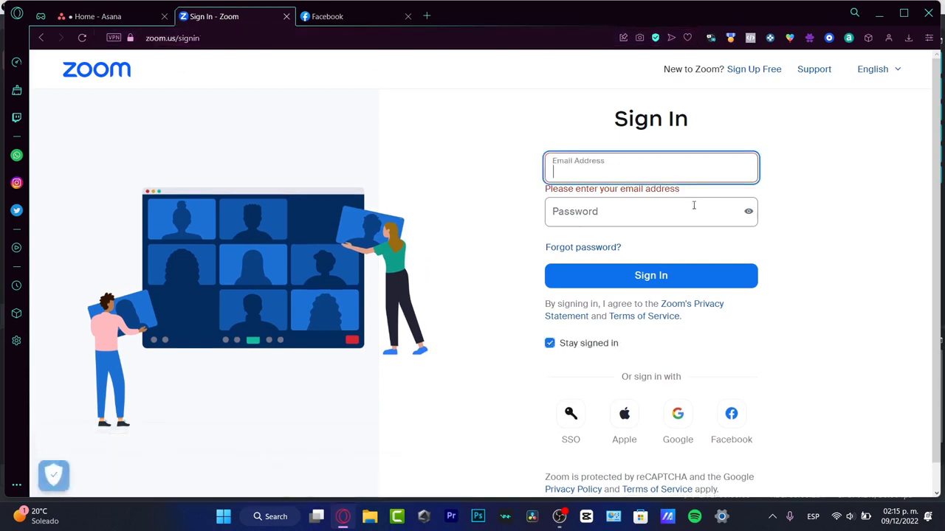
{"action": "left_click", "coordinate": [694, 209]}
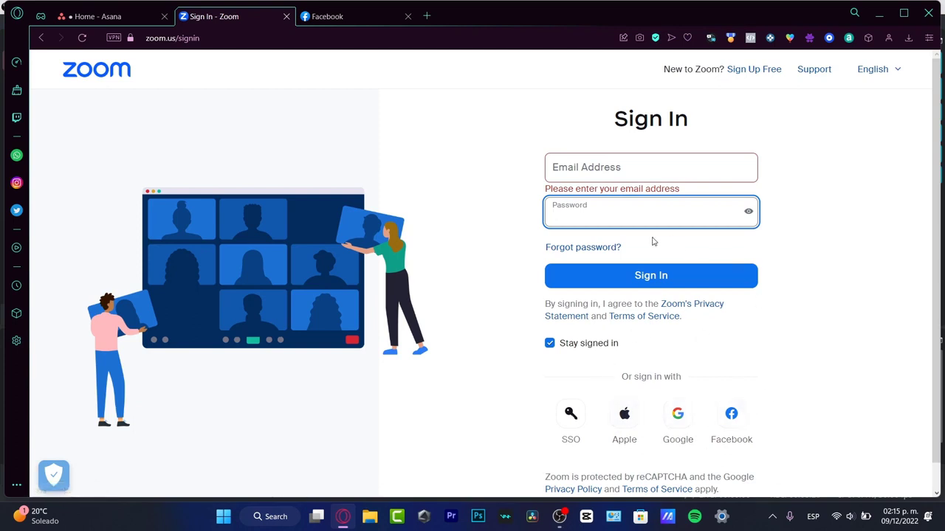
- Return to Asana's Home page and open the Asana apps and integrations directory
{"action": "left_click", "coordinate": [94, 16]}
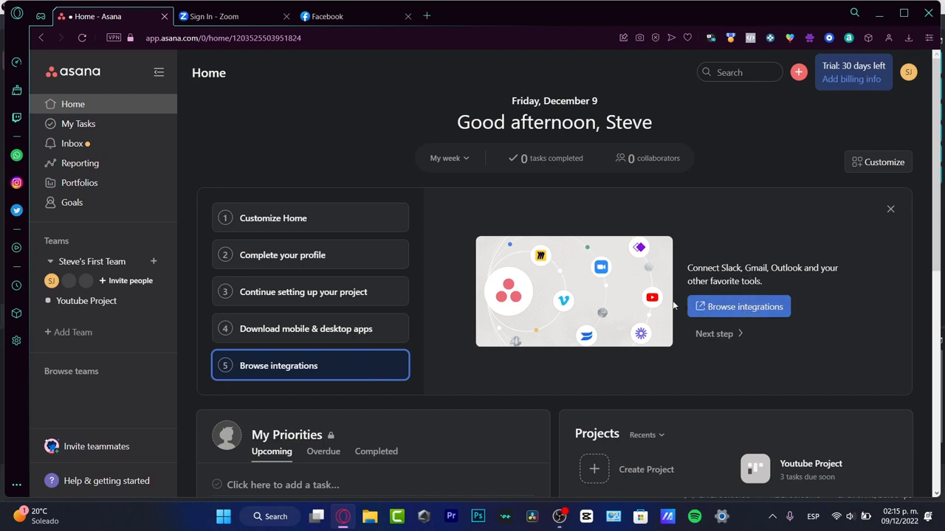
{"action": "left_click", "coordinate": [749, 305]}
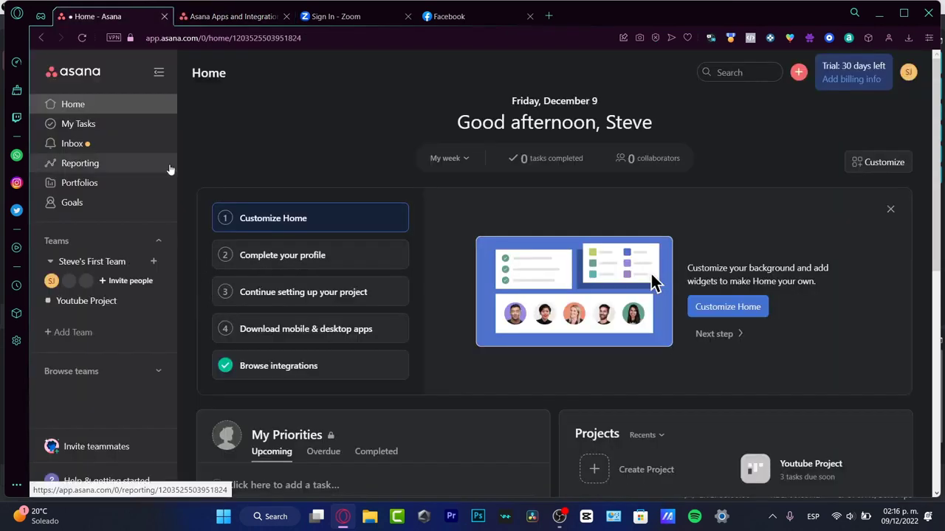
- Create a first dashboard in the Reporting area
{"action": "left_click", "coordinate": [64, 168]}
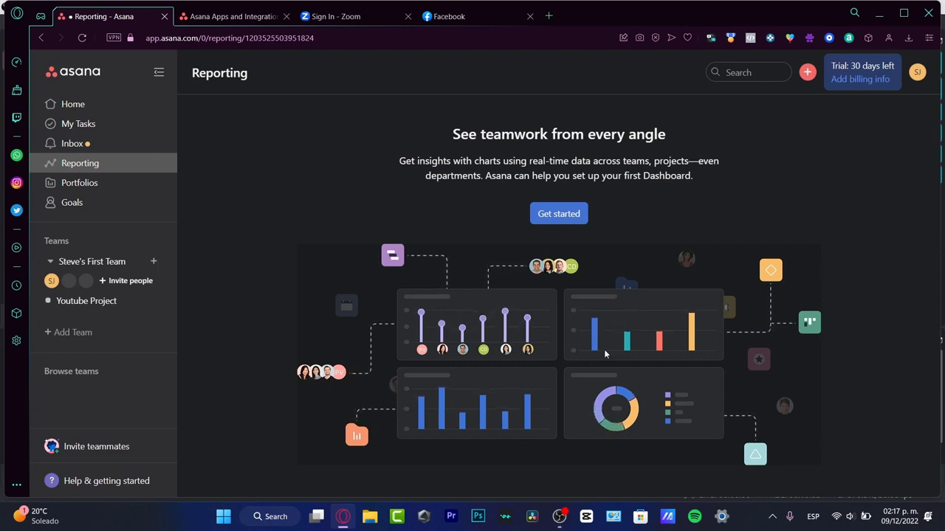
{"action": "left_click", "coordinate": [565, 216]}
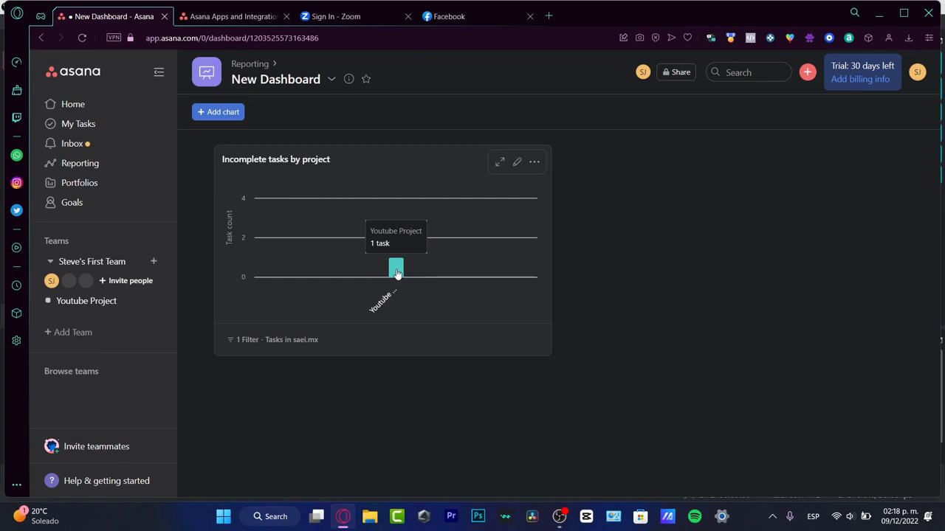
- On the Youtube Project board, move the Create a giveaway on Facebook task from Idea to Doing
{"action": "left_click", "coordinate": [120, 301]}
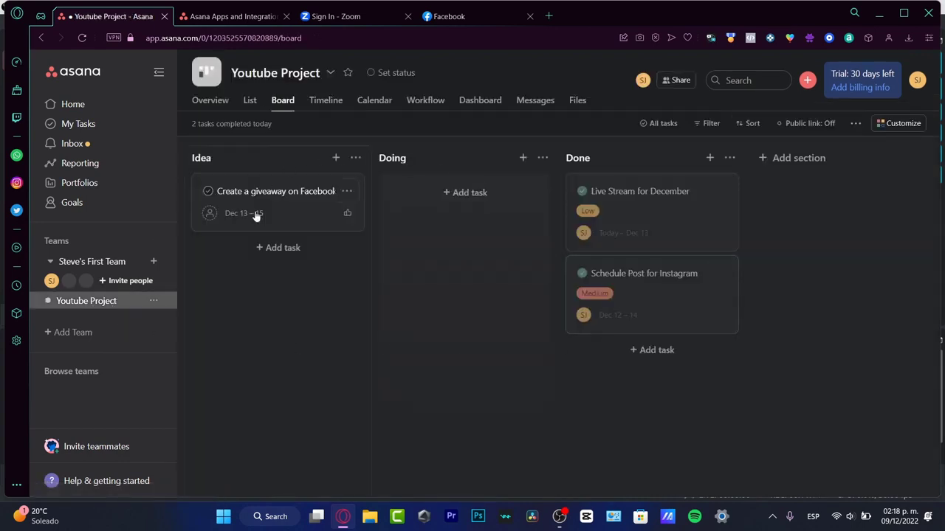
{"action": "left_click_drag", "start_coordinate": [268, 202], "coordinate": [453, 218]}
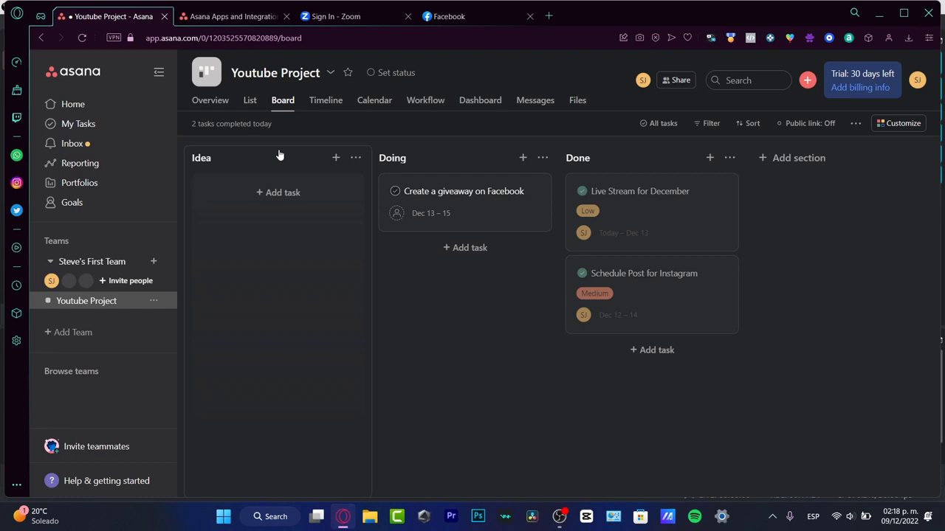
- Look through Youtube Project's Timeline, Calendar, Workflow, Dashboard, Messages, and Overview views
{"action": "left_click", "coordinate": [327, 106]}
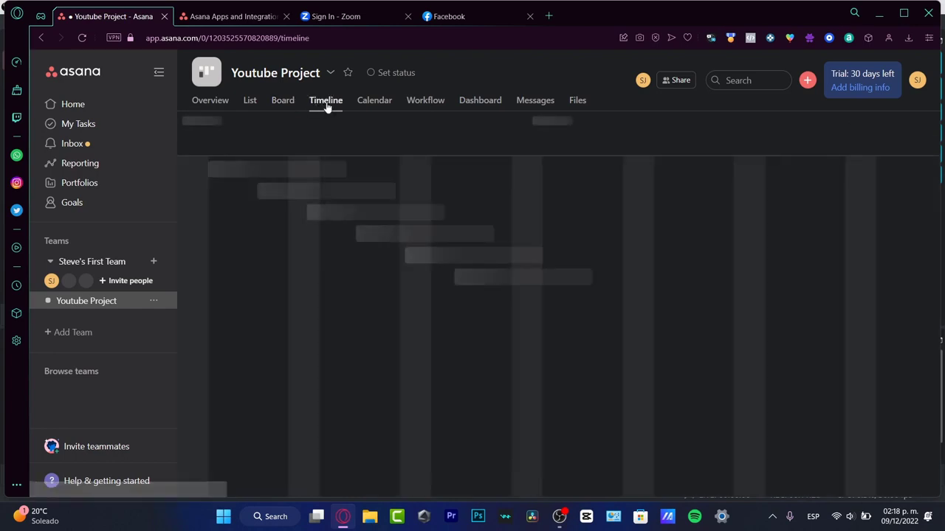
{"action": "left_click", "coordinate": [369, 101]}
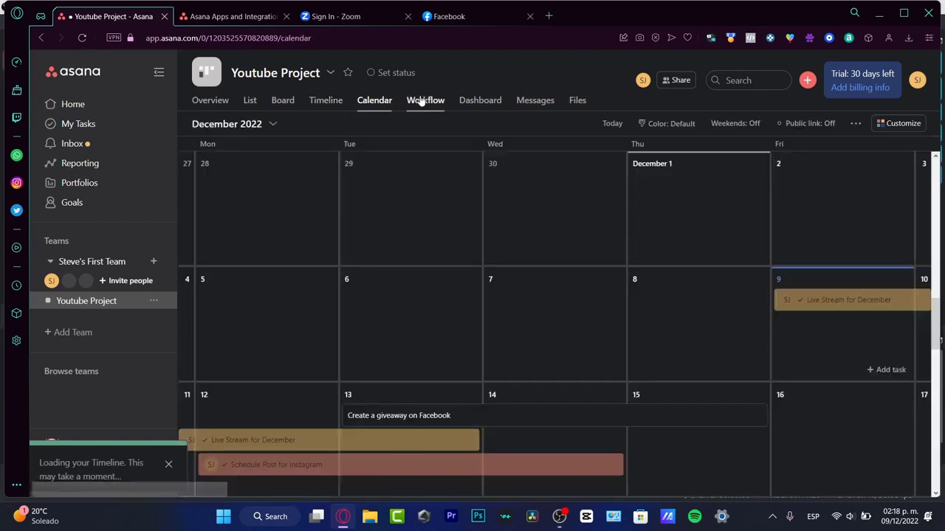
{"action": "left_click", "coordinate": [421, 101]}
{"action": "left_click", "coordinate": [480, 101]}
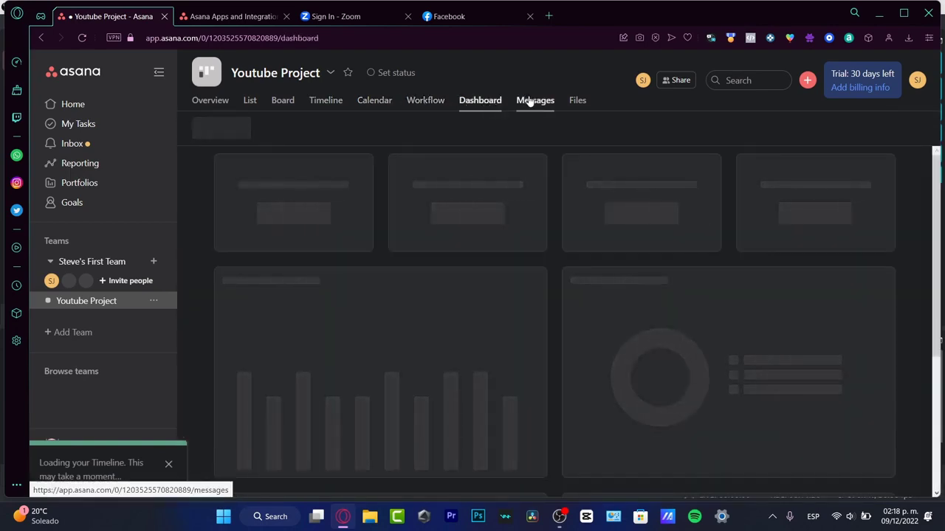
{"action": "left_click", "coordinate": [530, 101]}
{"action": "left_click", "coordinate": [427, 101]}
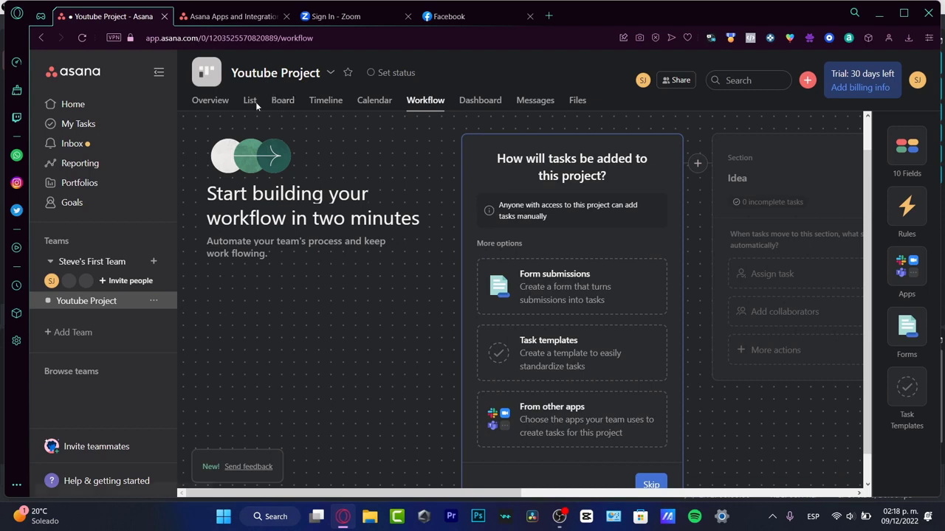
{"action": "left_click", "coordinate": [214, 106]}
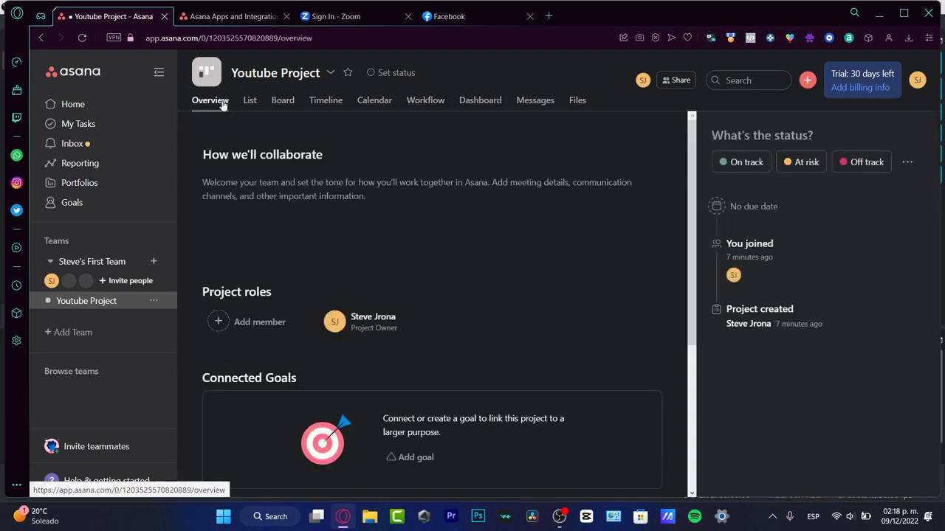